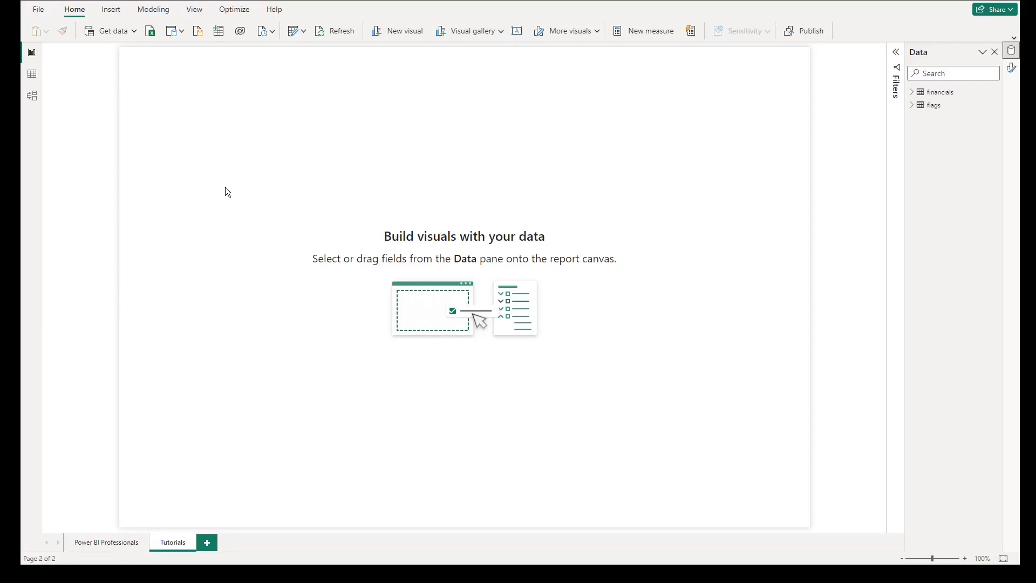
Add a new empty visual to the Tutorials page and widen it.
right_click(338, 173)
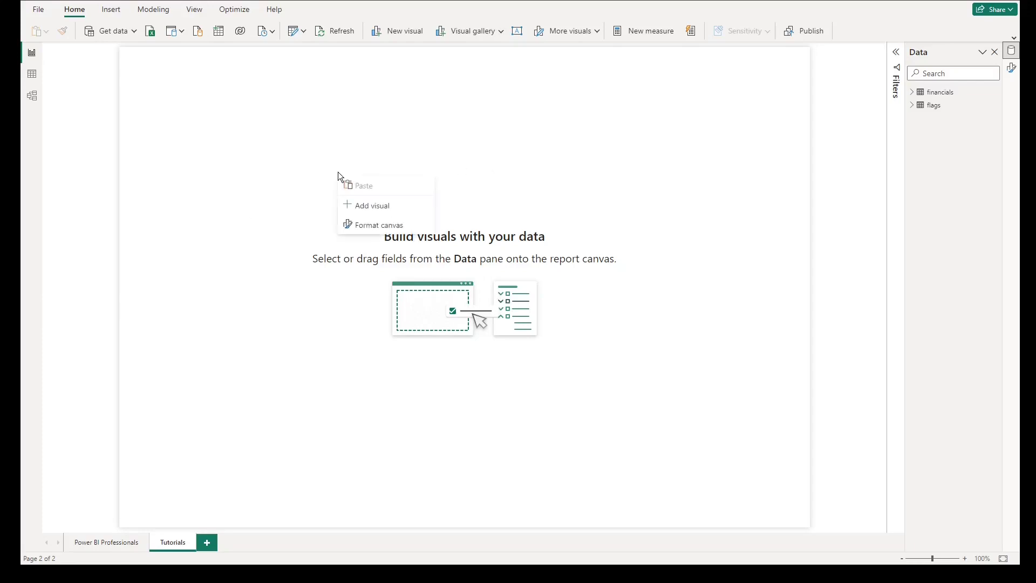
left_click(367, 204)
left_click_drag(514, 285, 605, 284)
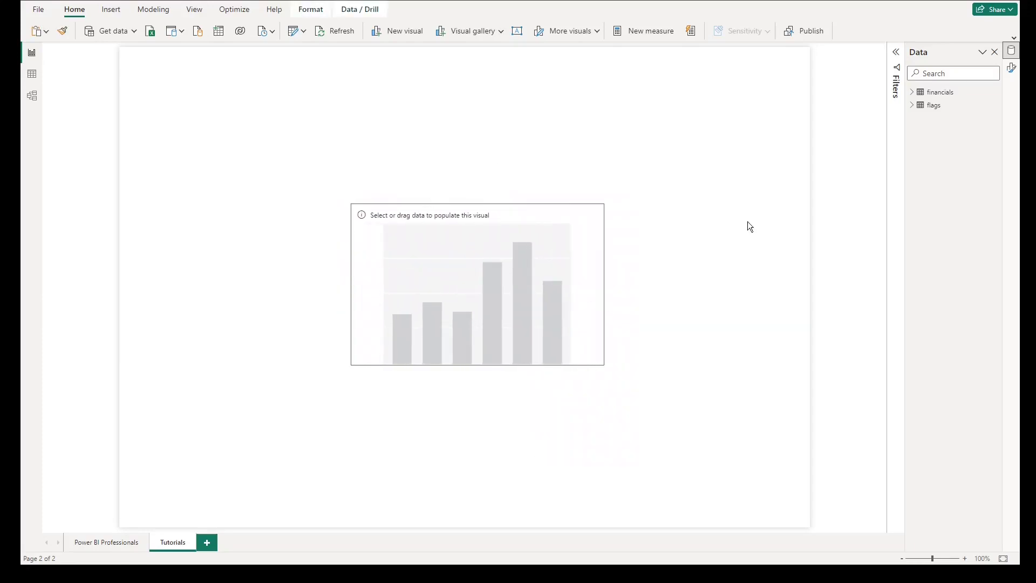
Add Country and Views from financials and make the visual a table.
left_click(915, 94)
left_click(928, 132)
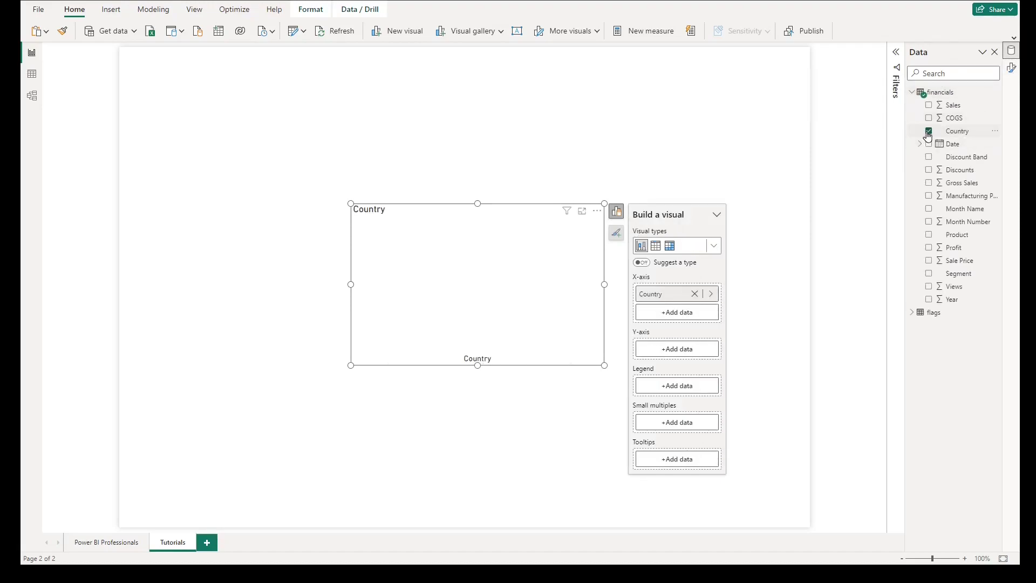
left_click(929, 287)
left_click(714, 246)
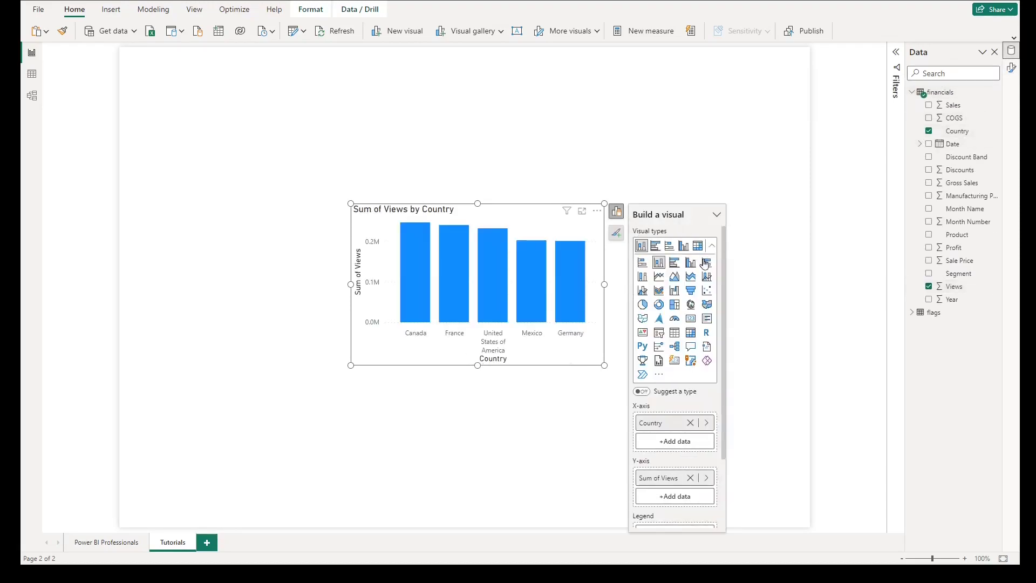
left_click(684, 319)
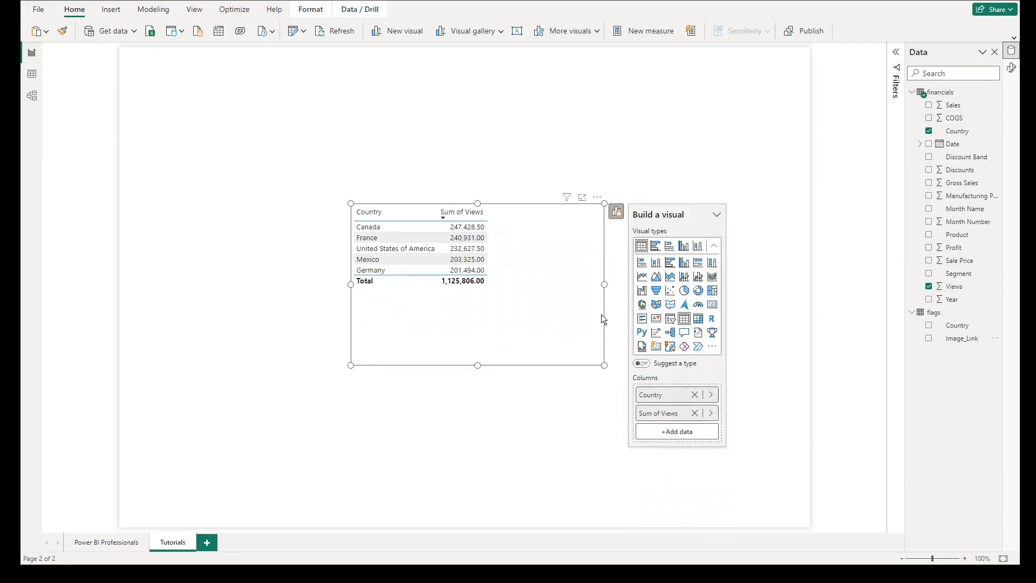
Add flags Image_Link to the table and set its data category to Image URL.
left_click(929, 338)
left_click(32, 95)
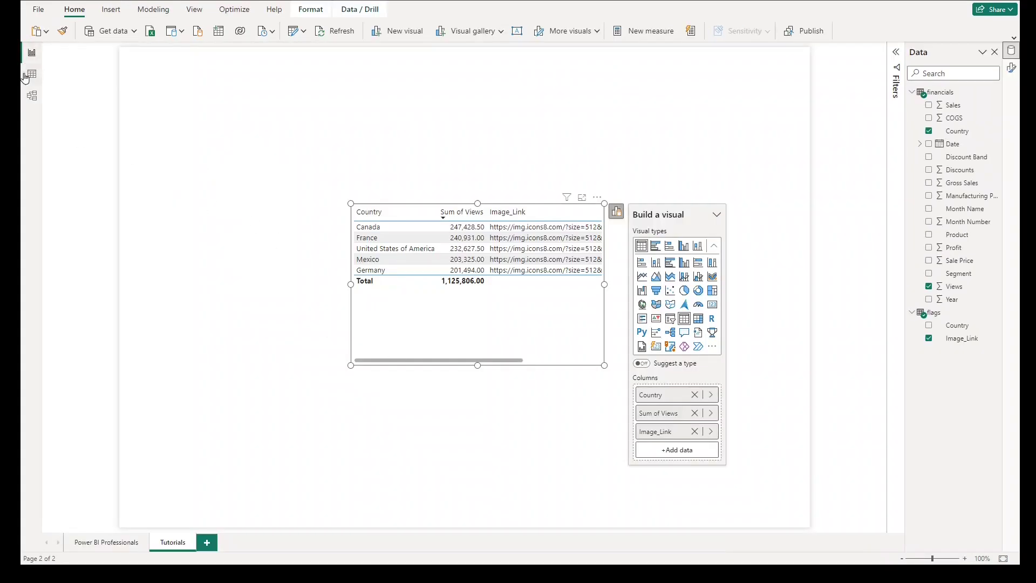
left_click(27, 75)
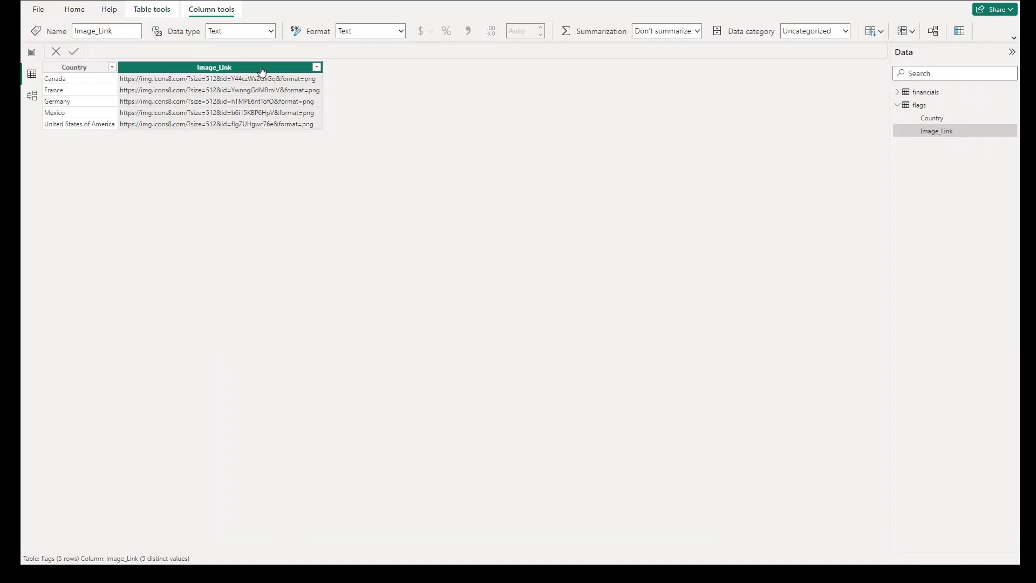
left_click(820, 30)
left_click(827, 262)
Back in Report view, move the Image_Link column before Country.
left_click(33, 55)
scroll(545, 274, "down", 2)
scroll(544, 273, "up", 1)
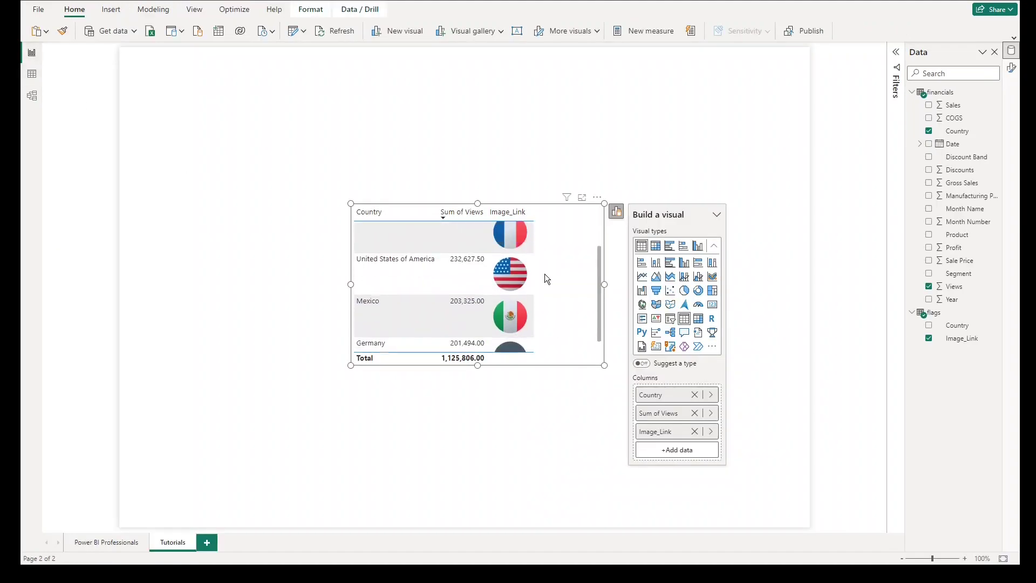
scroll(545, 273, "up", 2)
left_click_drag(656, 431, 663, 390)
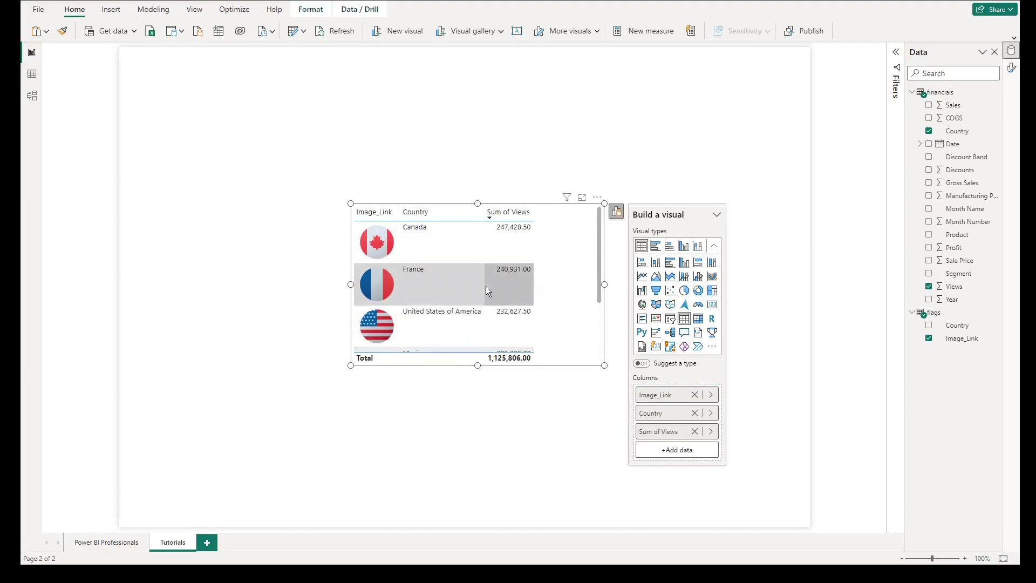
Create a Sum of Views by Date sparkline, enlarge the table, and place the sparkline before Sum of Views.
right_click(647, 434)
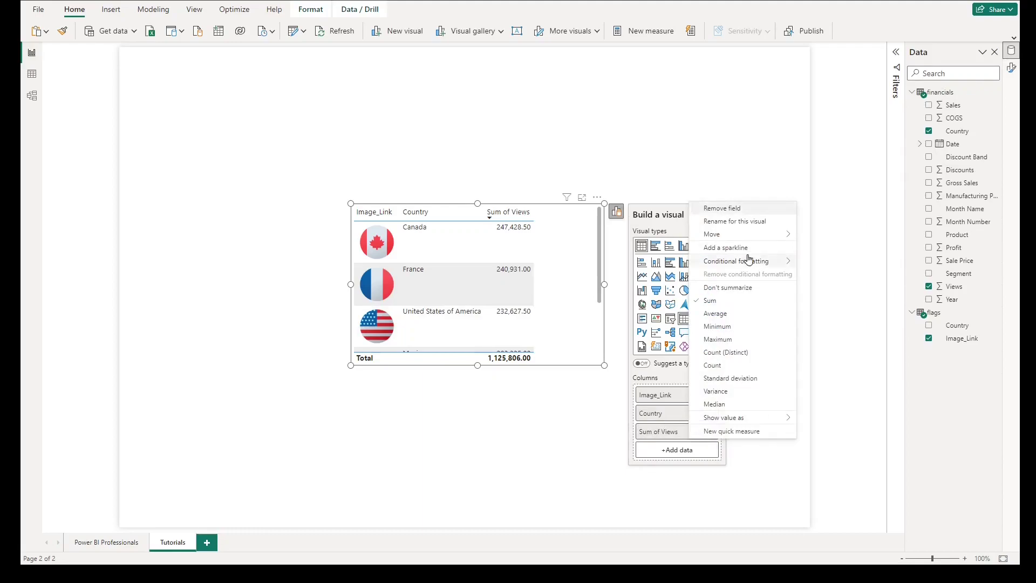
left_click(734, 248)
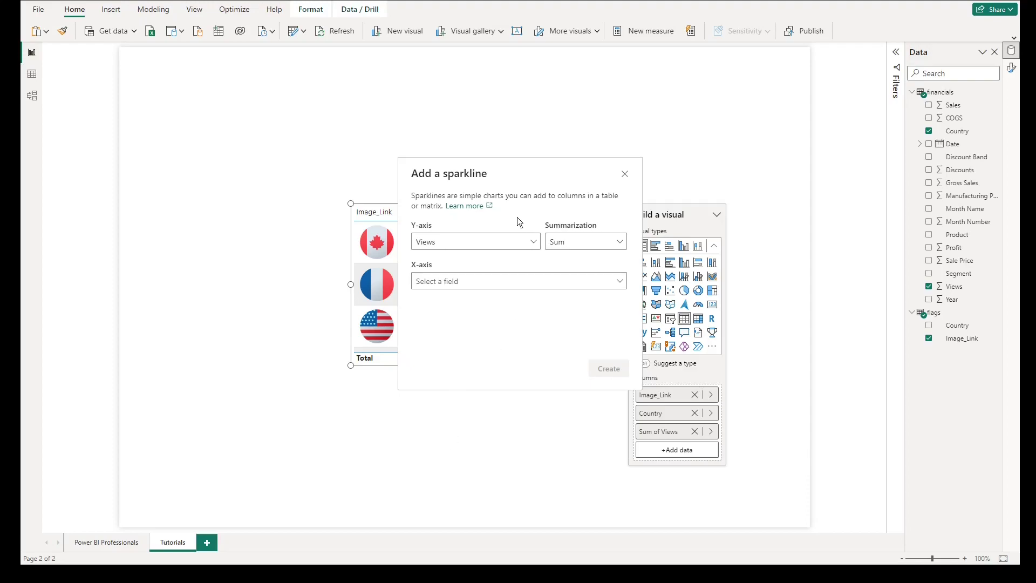
left_click(500, 281)
left_click(418, 321)
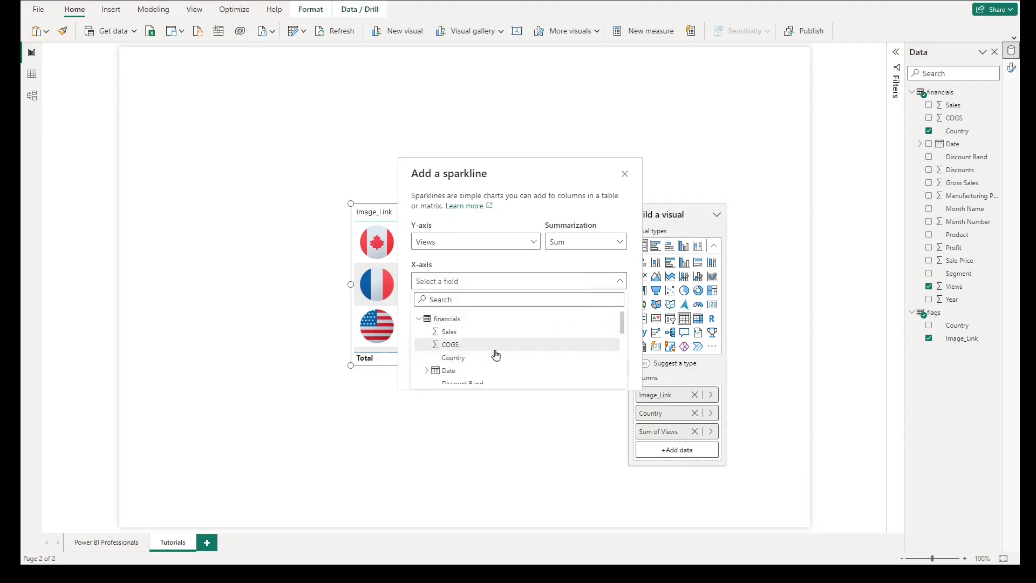
scroll(464, 358, "down", 1)
left_click(466, 362)
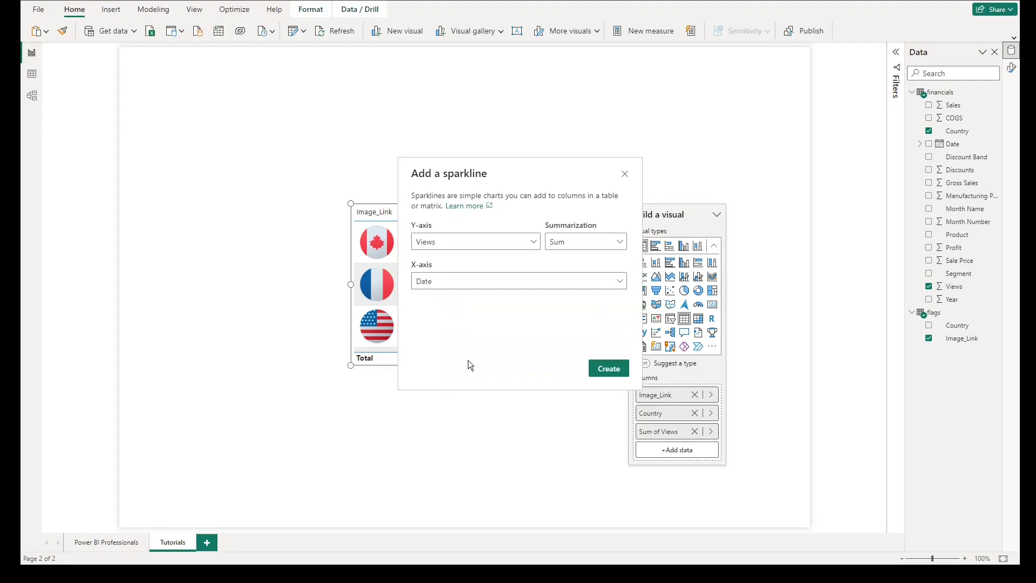
left_click(607, 369)
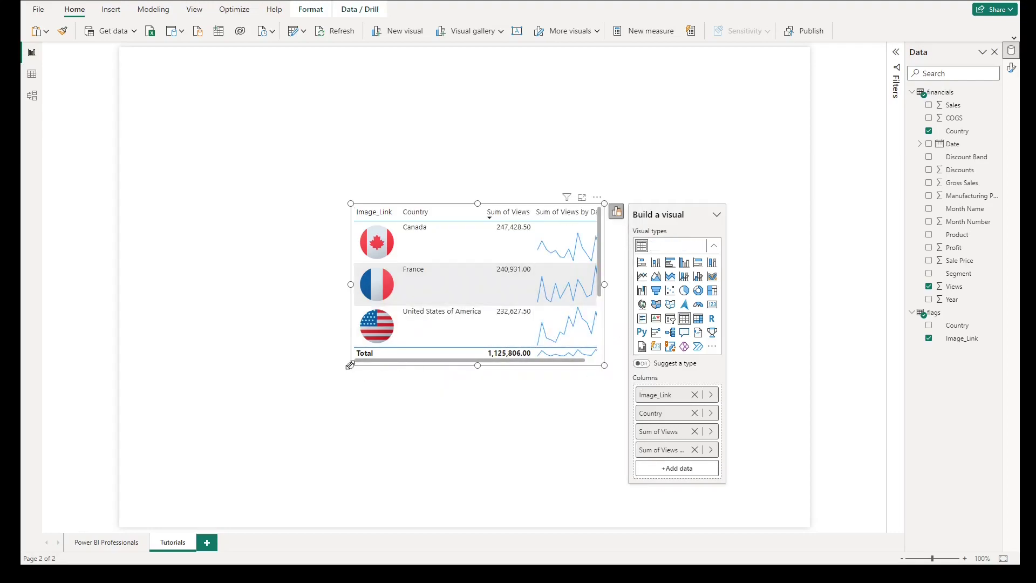
left_click_drag(350, 365, 330, 459)
left_click_drag(671, 318, 675, 292)
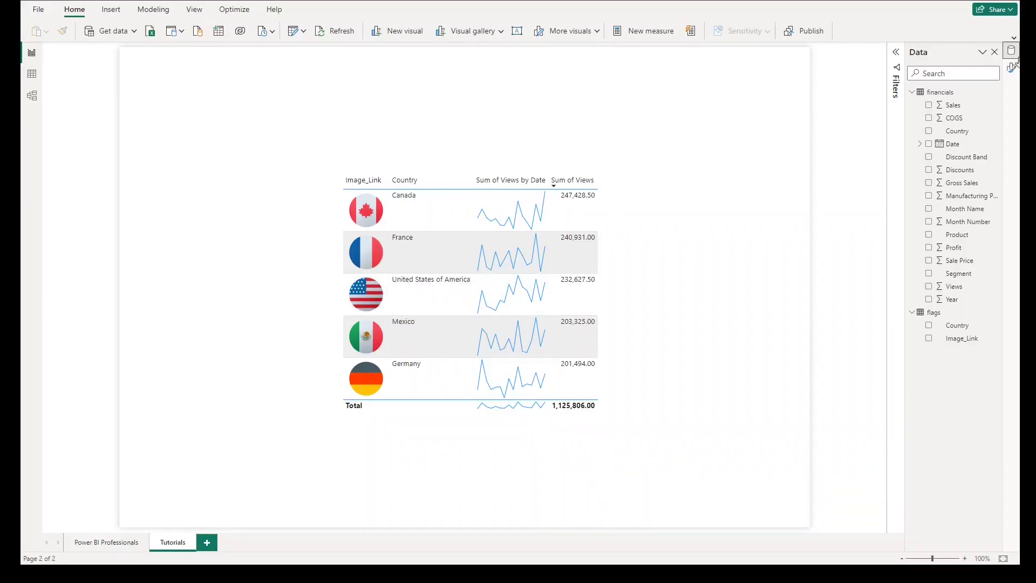
Set the page's canvas background colour to hex #141B2D.
left_click(1012, 66)
left_click(914, 119)
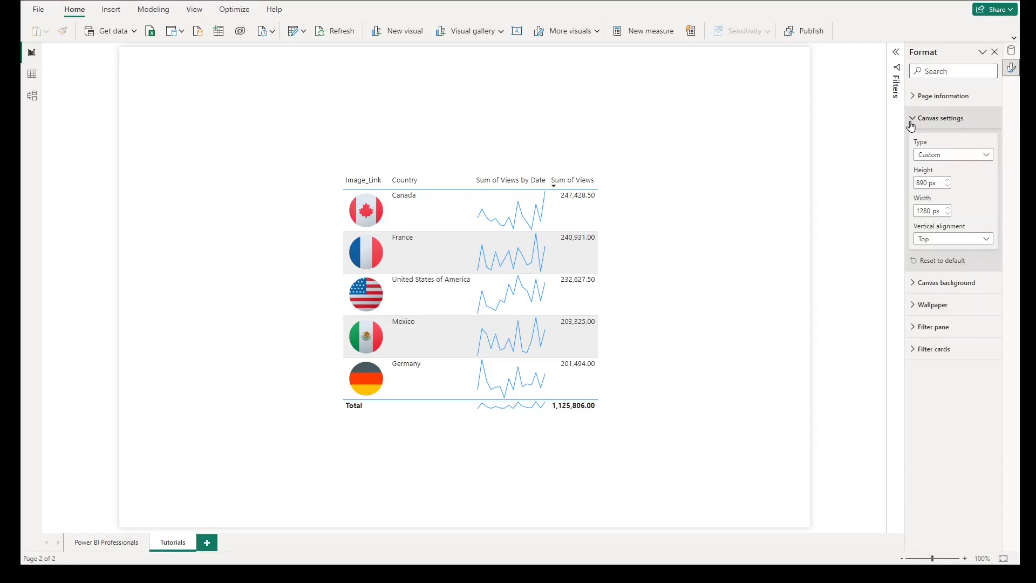
left_click(956, 122)
left_click(1011, 51)
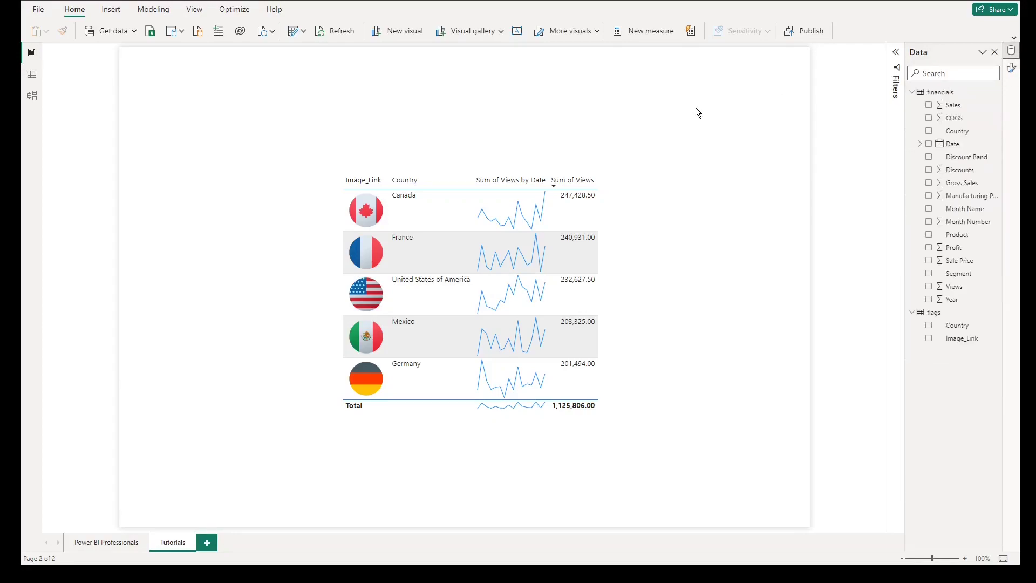
left_click(1012, 68)
left_click(948, 140)
left_click(928, 176)
left_click(895, 360)
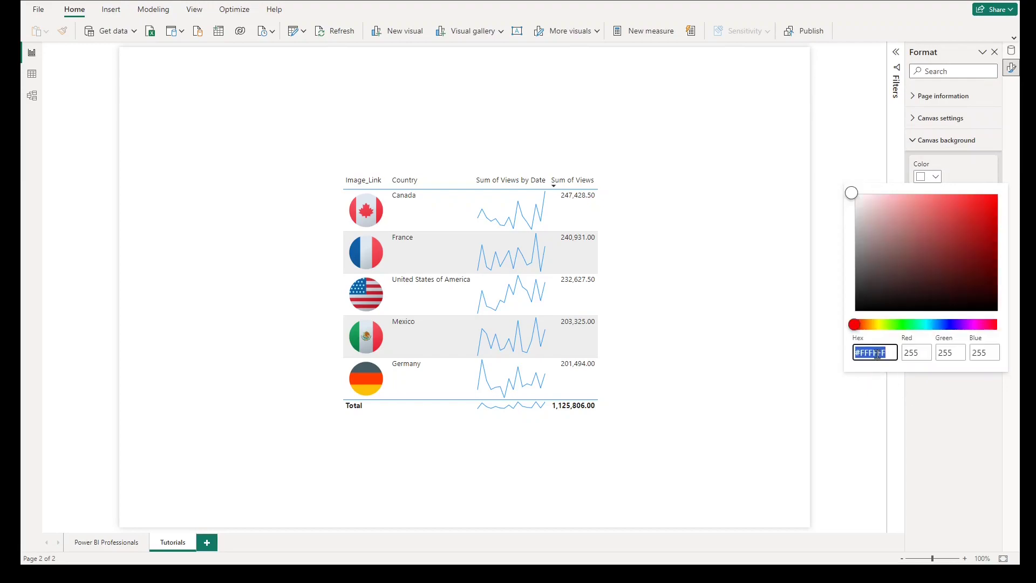
type("#141B2D")
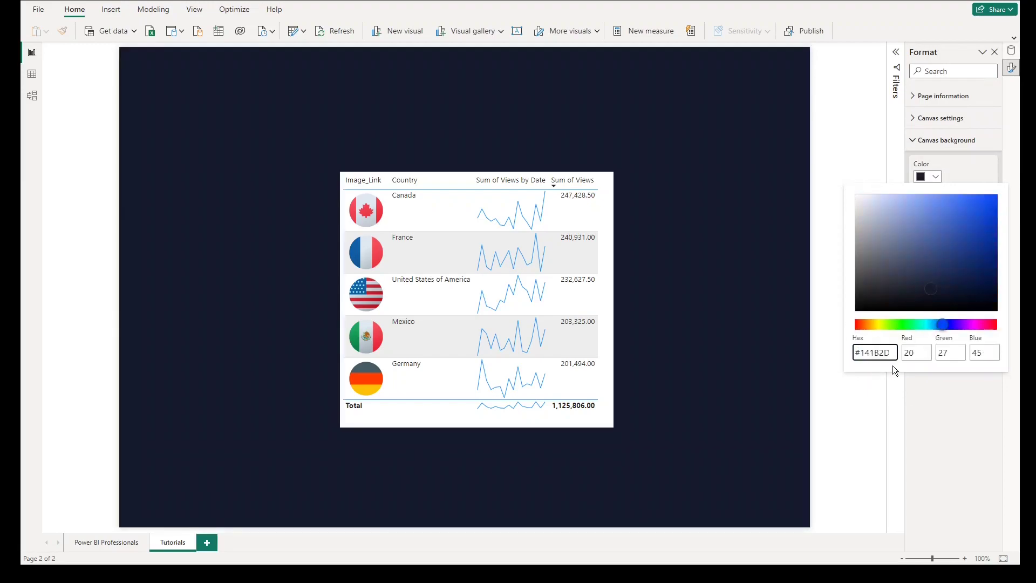
left_click(695, 286)
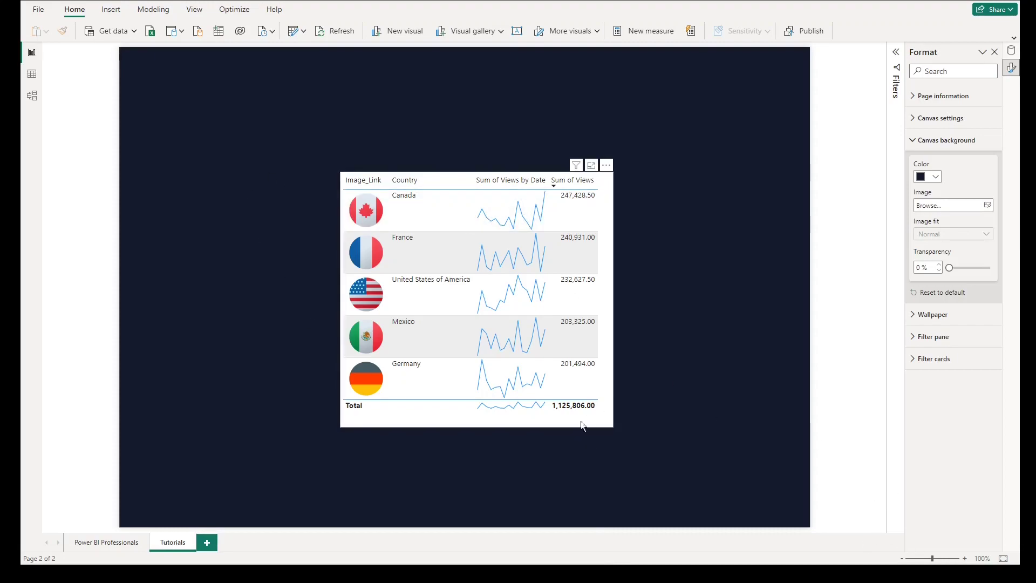
Rename the Image_Link column to Countries and blank the Country column header.
left_click(604, 302)
left_click(625, 180)
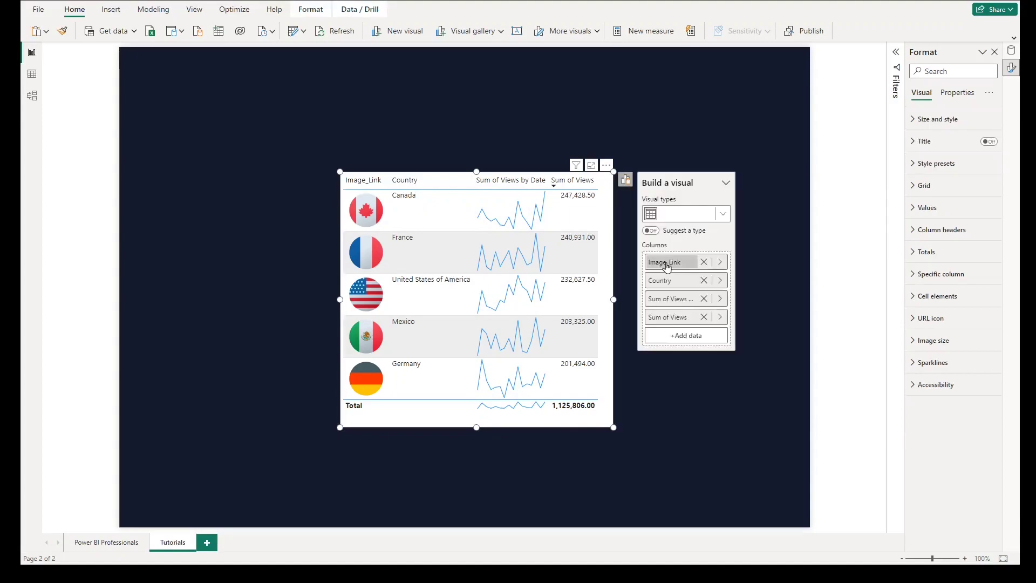
double_click(666, 262)
type("Count")
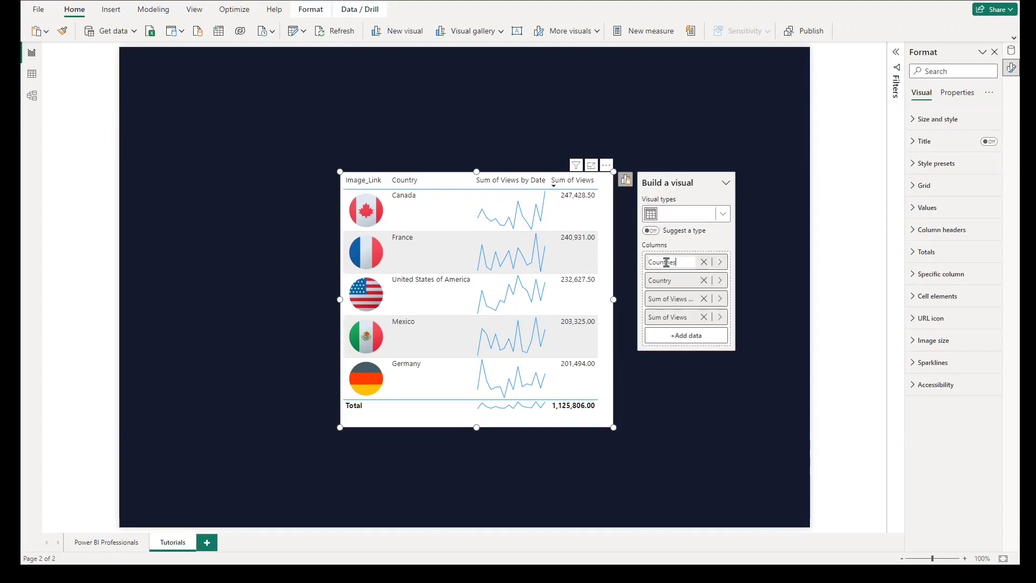
type("ries")
key("Return")
double_click(675, 280)
key("BackSpace")
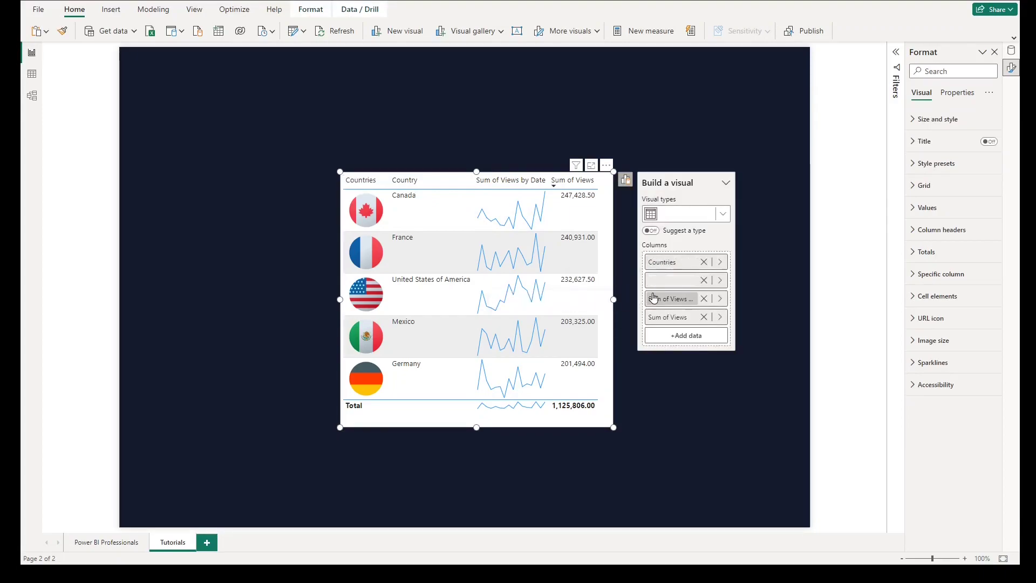
Rename the sparkline column to Trends and Sum of Views to Views.
double_click(679, 299)
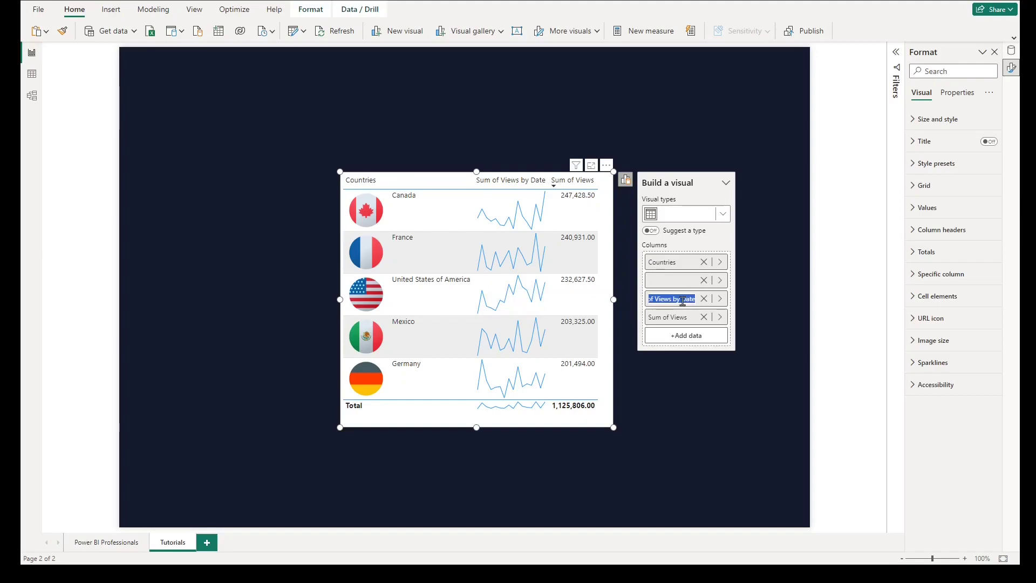
type("Trends")
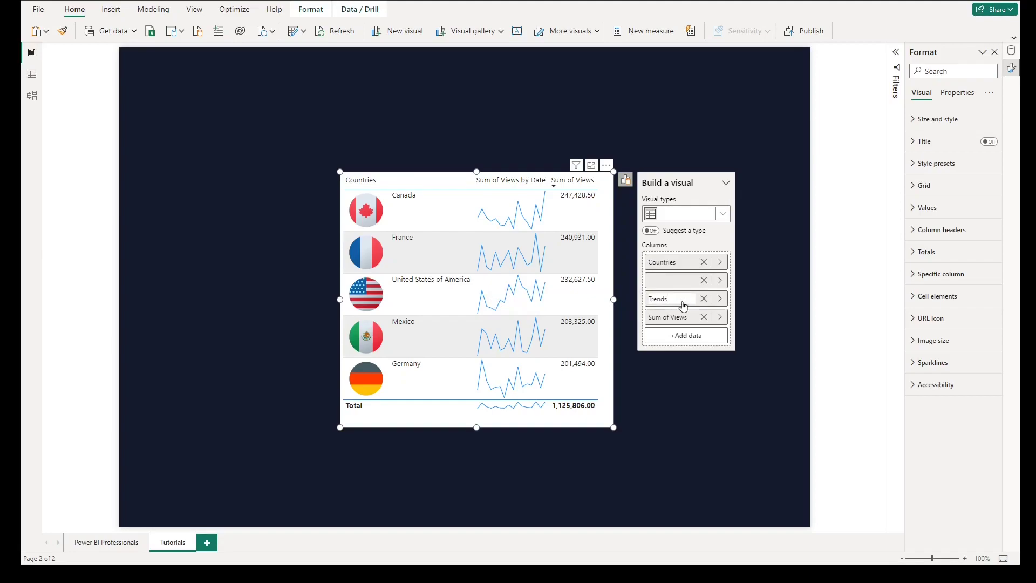
key("Return")
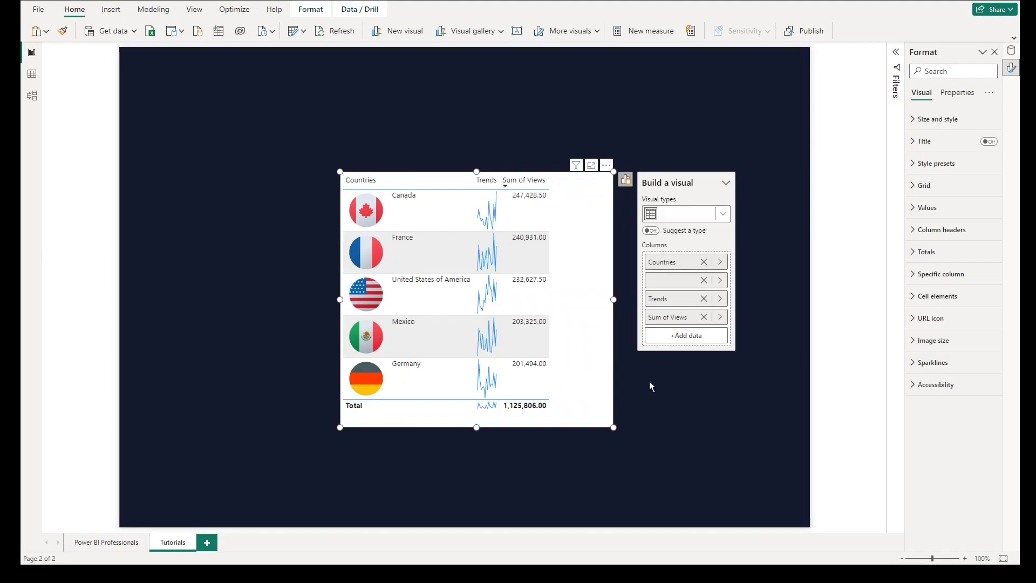
double_click(653, 319)
type("Vie")
key("Return")
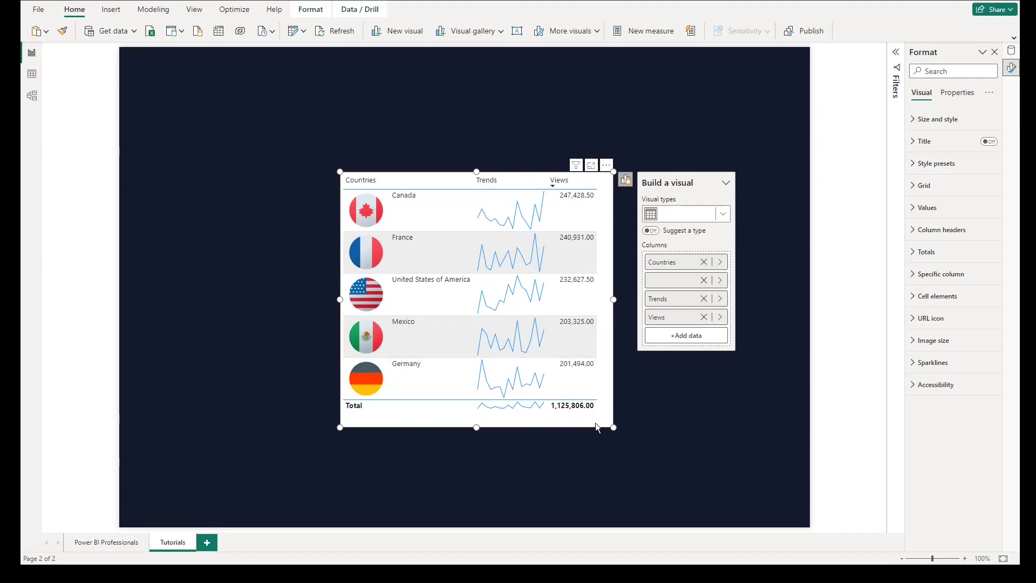
Turn off the table's Totals row.
left_click(927, 251)
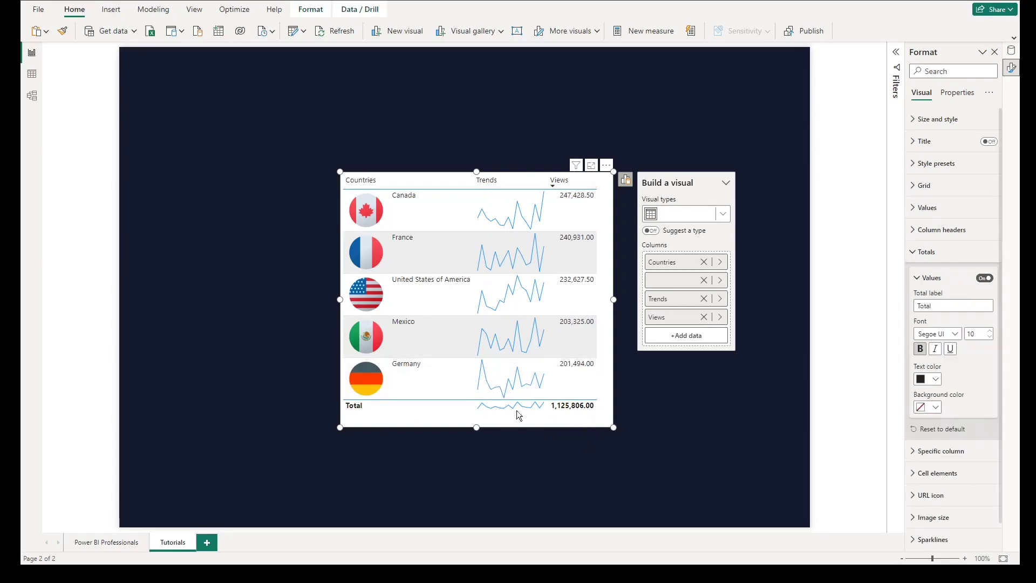
left_click(986, 278)
left_click(960, 252)
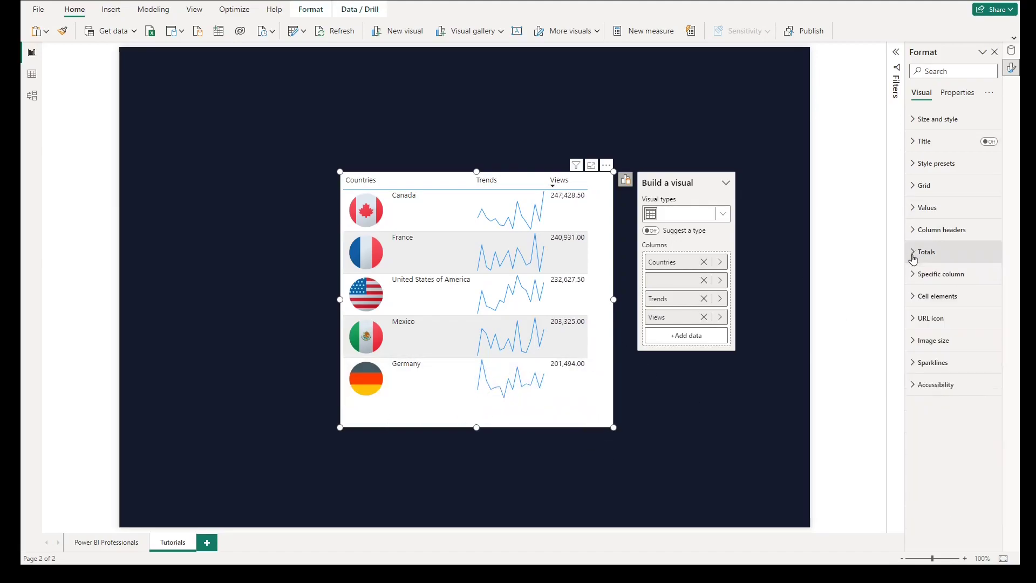
left_click(918, 363)
left_click(917, 363)
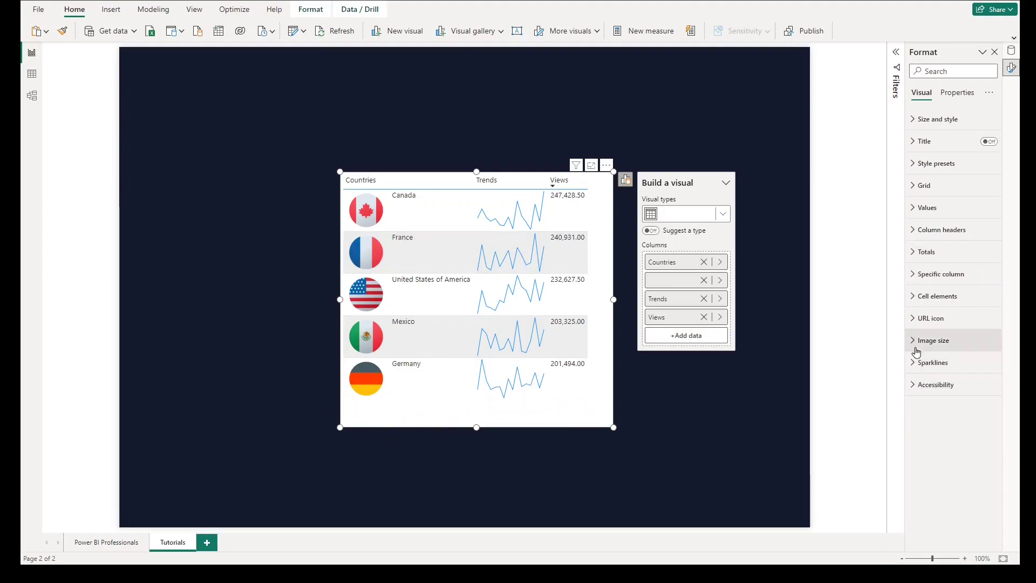
Set the flag image height to 25 px and shorten the table visual.
left_click(933, 340)
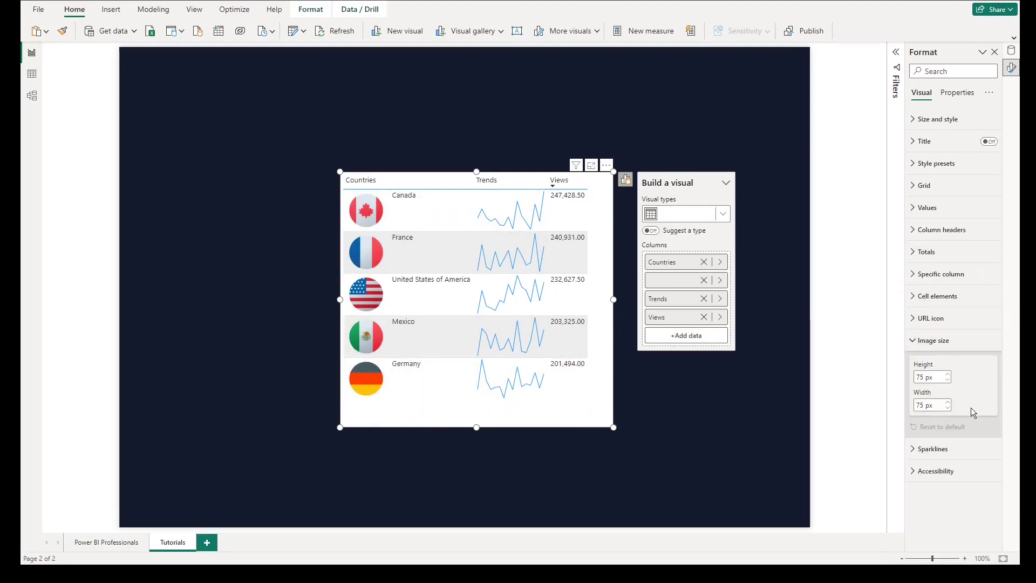
left_click_drag(924, 377, 916, 384)
type("25")
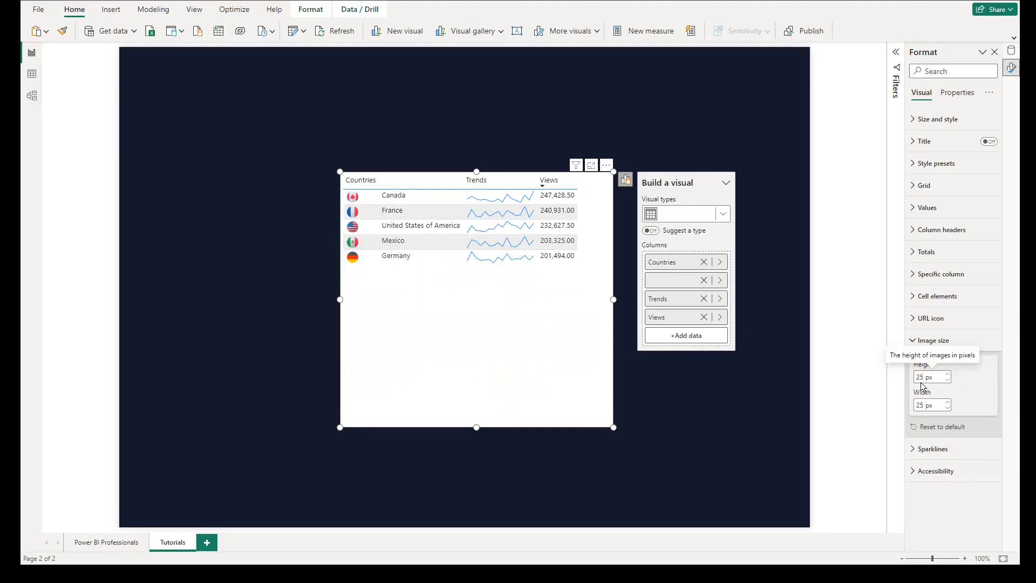
left_click_drag(476, 427, 532, 339)
Give the table visual 15 px padding on all four sides.
left_click(918, 122)
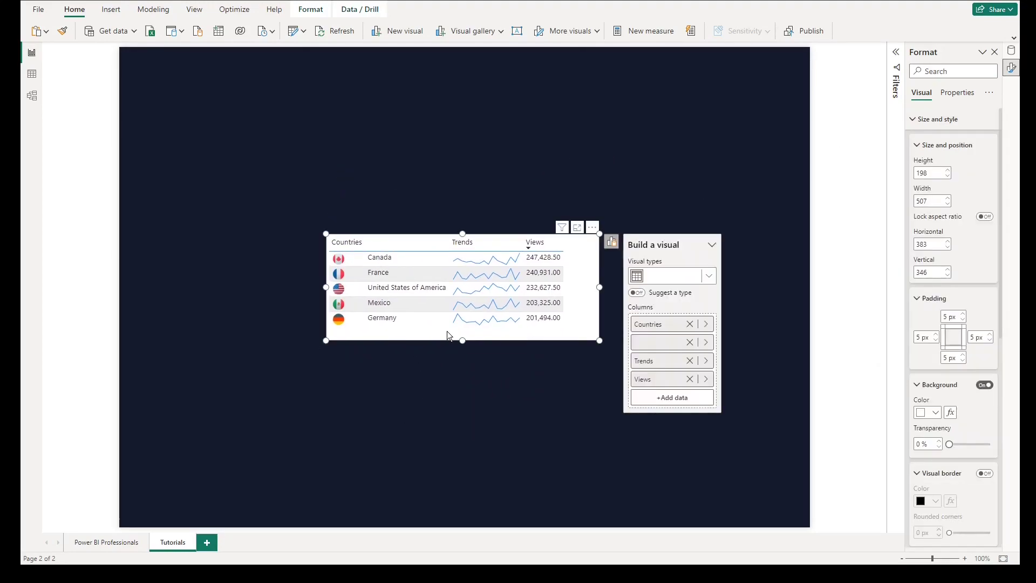
double_click(947, 317)
type("15")
double_click(920, 337)
type("15")
double_click(973, 336)
type("15")
key("Tab")
type("15")
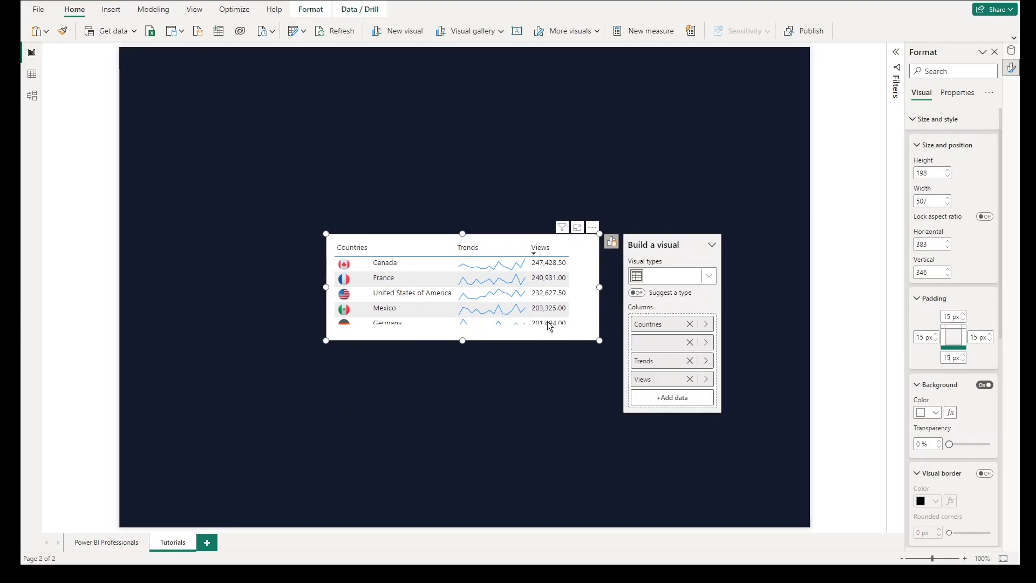
left_click_drag(462, 341, 462, 347)
scroll(970, 419, "down", 3)
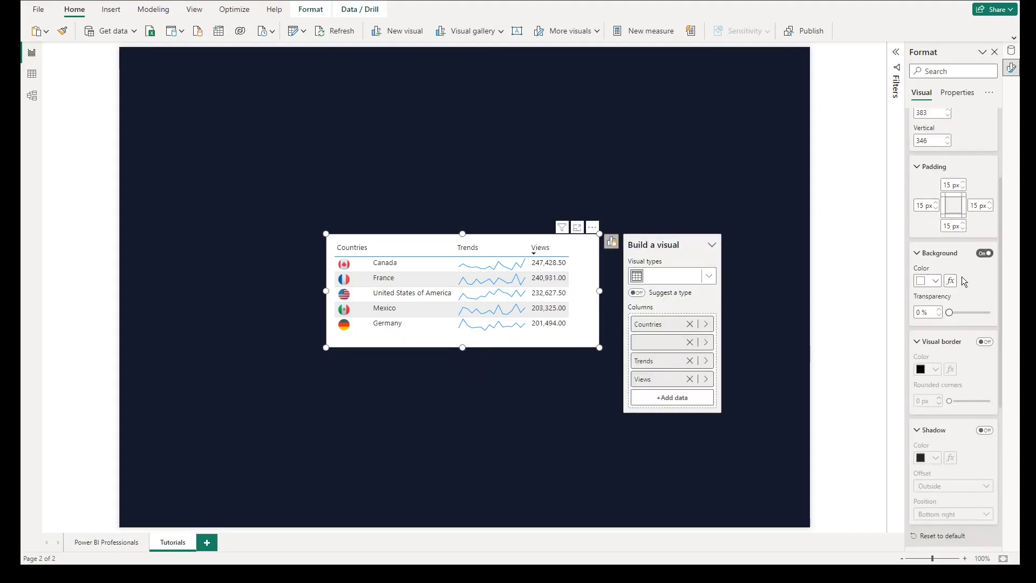
Set the visual background to #1F2A3E and apply a dark border colour.
left_click(935, 281)
left_click(877, 465)
type("#1F2A3E")
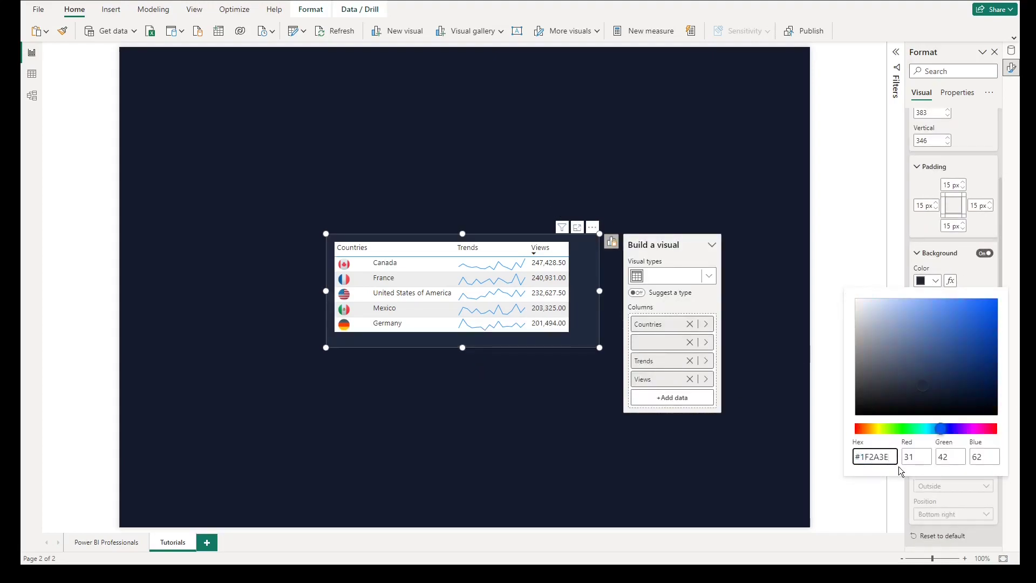
left_click(980, 279)
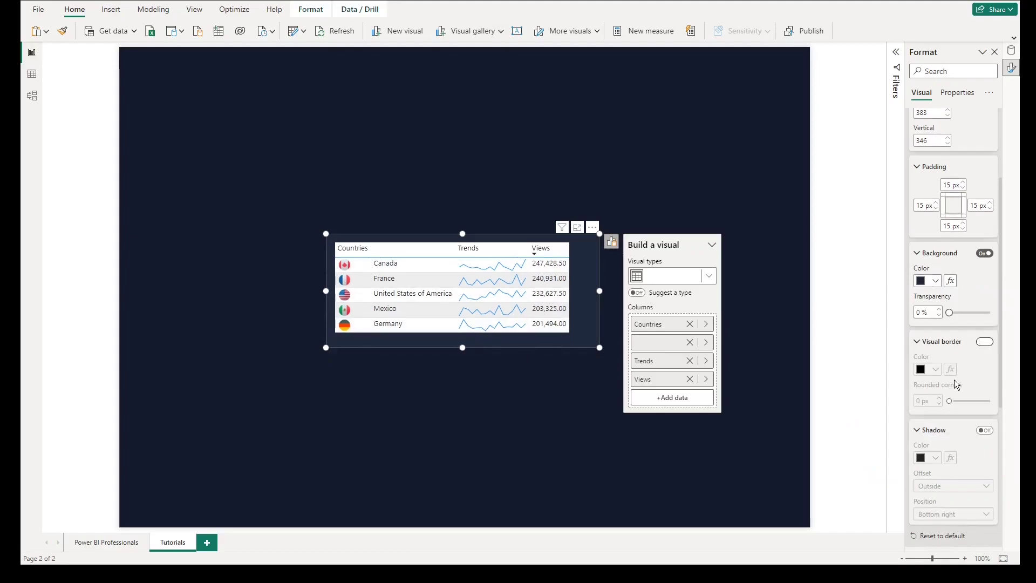
left_click(935, 369)
left_click(877, 345)
type("#1F2A3E")
left_click(969, 377)
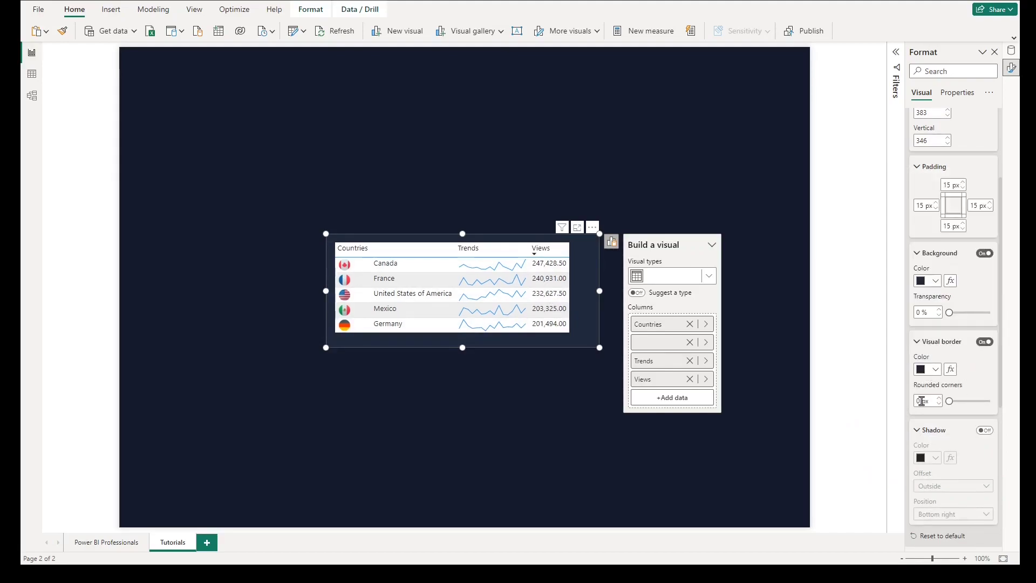
Try a shadow on the visual, then switch it back off and preview the styling.
left_click(982, 431)
scroll(958, 388, "down", 4)
left_click(755, 372)
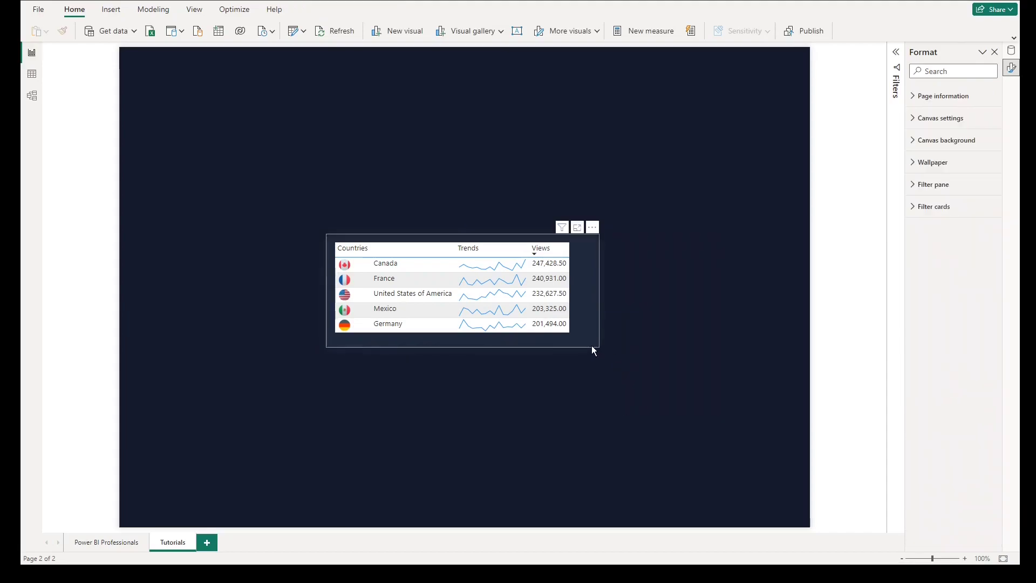
left_click(591, 346)
scroll(982, 475, "down", 5)
left_click(984, 233)
scroll(964, 306, "up", 3)
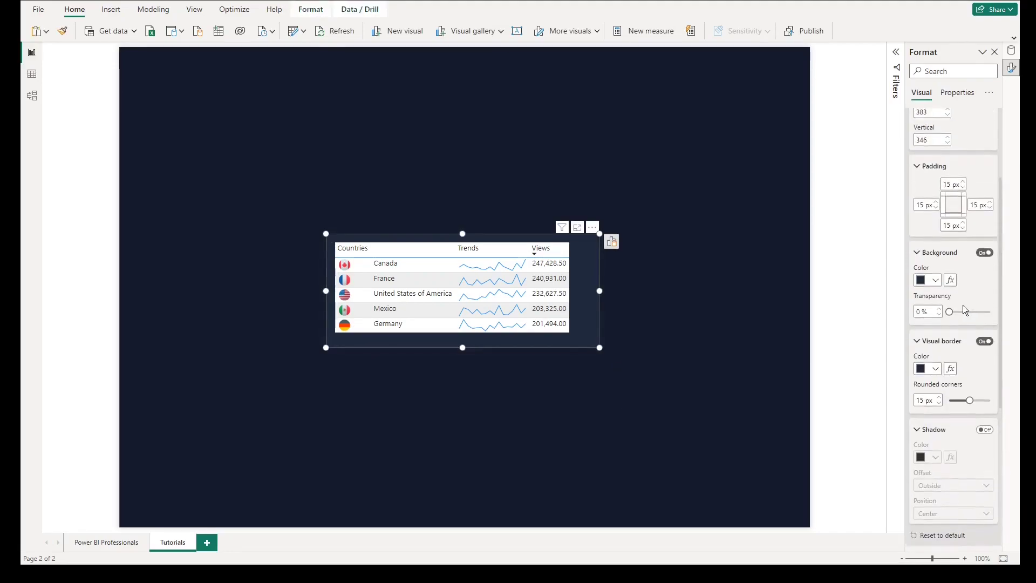
left_click(662, 327)
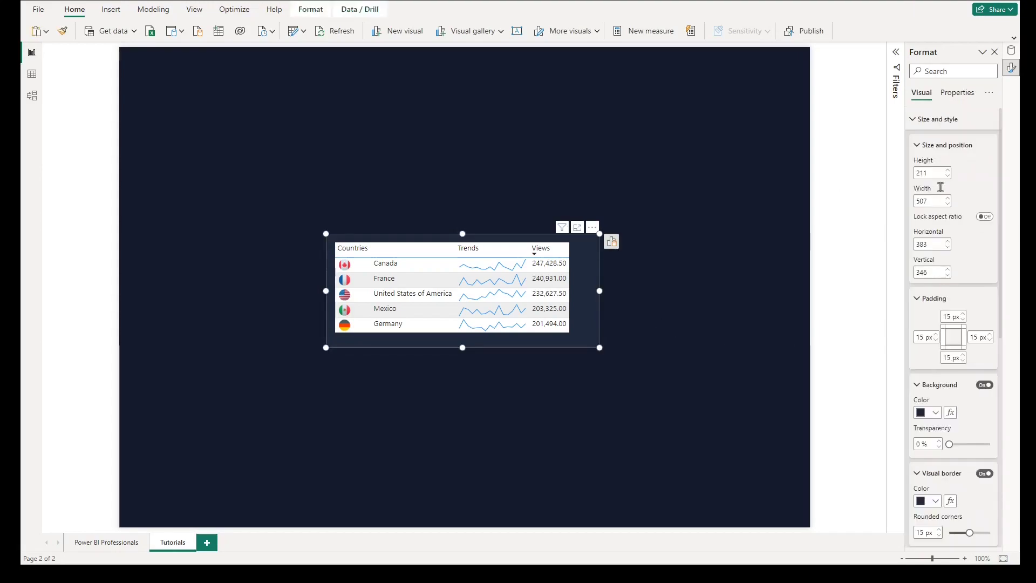
scroll(950, 443, "down", 1)
scroll(953, 378, "up", 5)
left_click(915, 120)
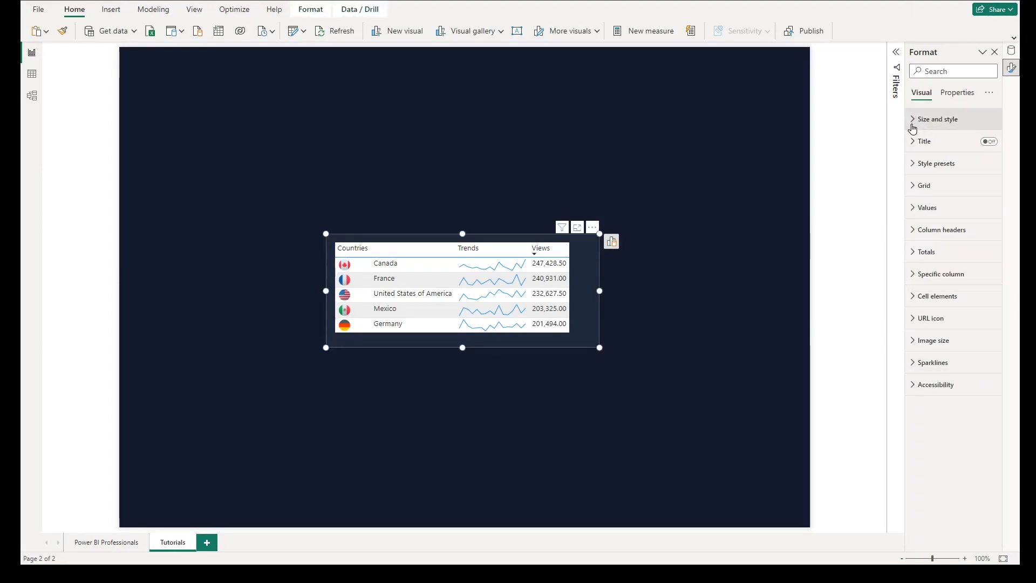
Turn on the 'Top Countries By Views' title and make title and subtitle text white.
left_click(987, 147)
left_click(920, 141)
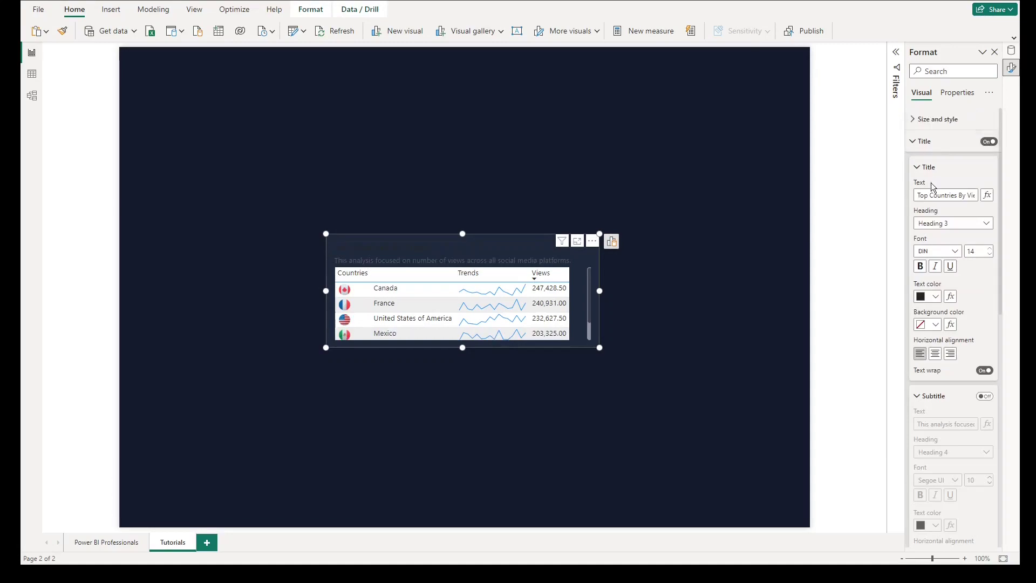
left_click_drag(920, 195, 975, 195)
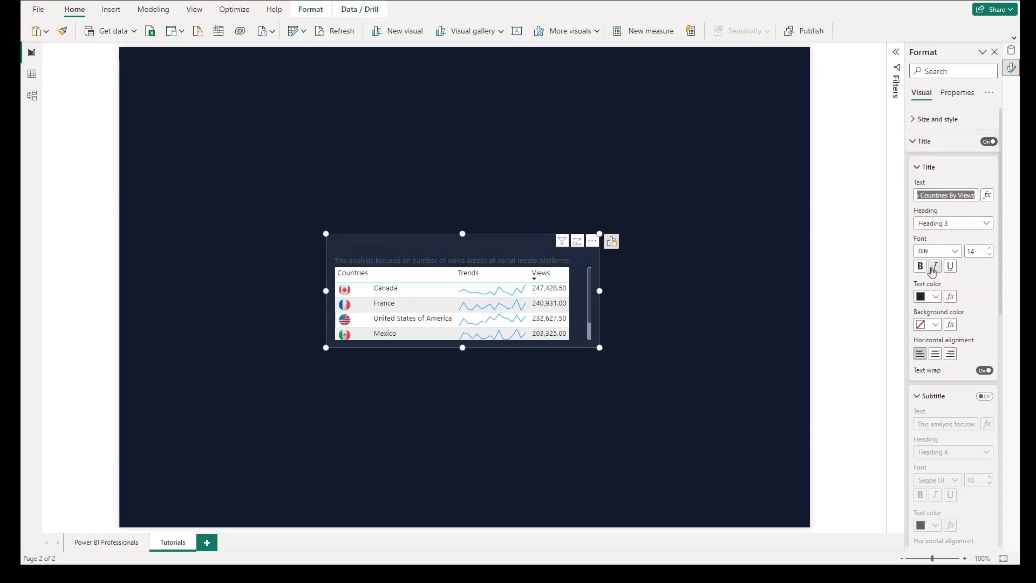
left_click(933, 296)
left_click(863, 331)
scroll(949, 350, "down", 2)
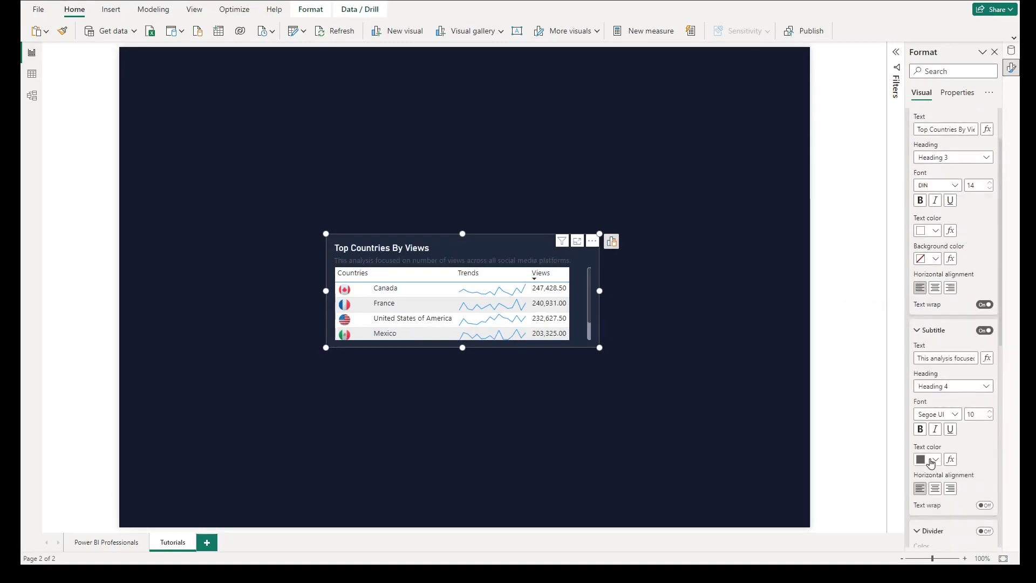
left_click(929, 459)
left_click(858, 413)
scroll(950, 270, "up", 2)
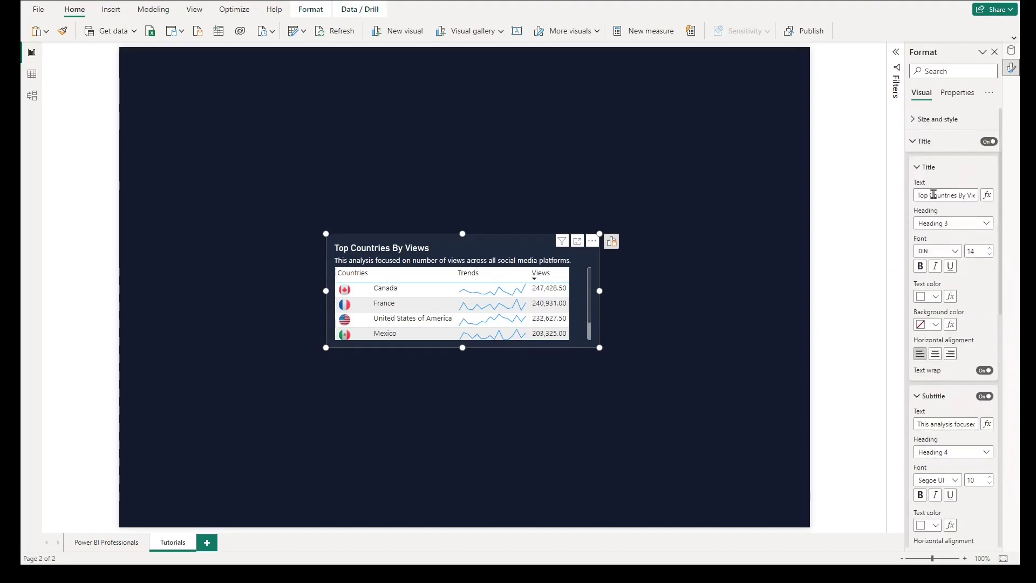
Set the title to Normal heading style, Calibri font, size 16.
left_click(955, 229)
left_click(939, 237)
left_click(938, 251)
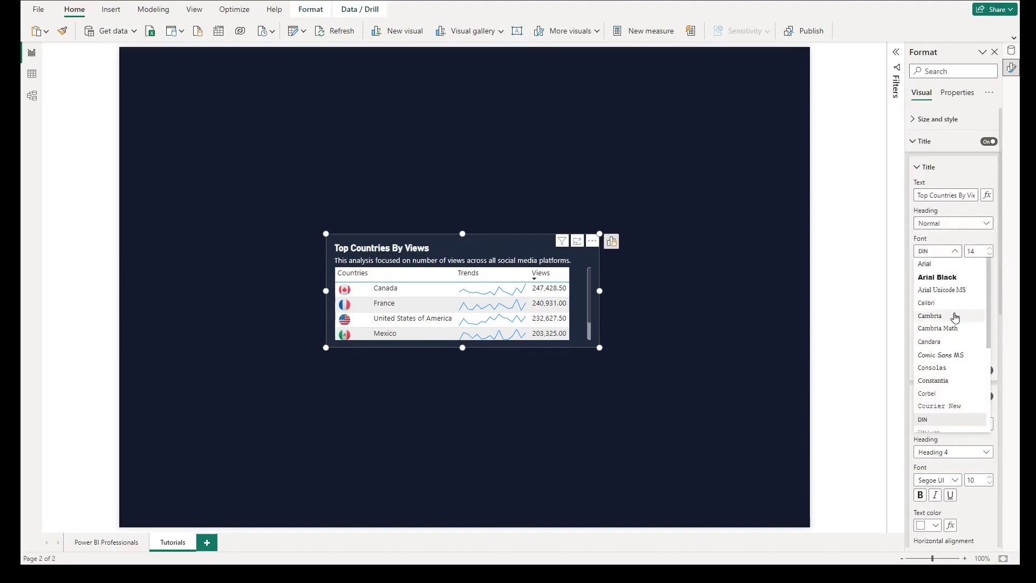
left_click(931, 315)
left_click(989, 248)
left_click(990, 248)
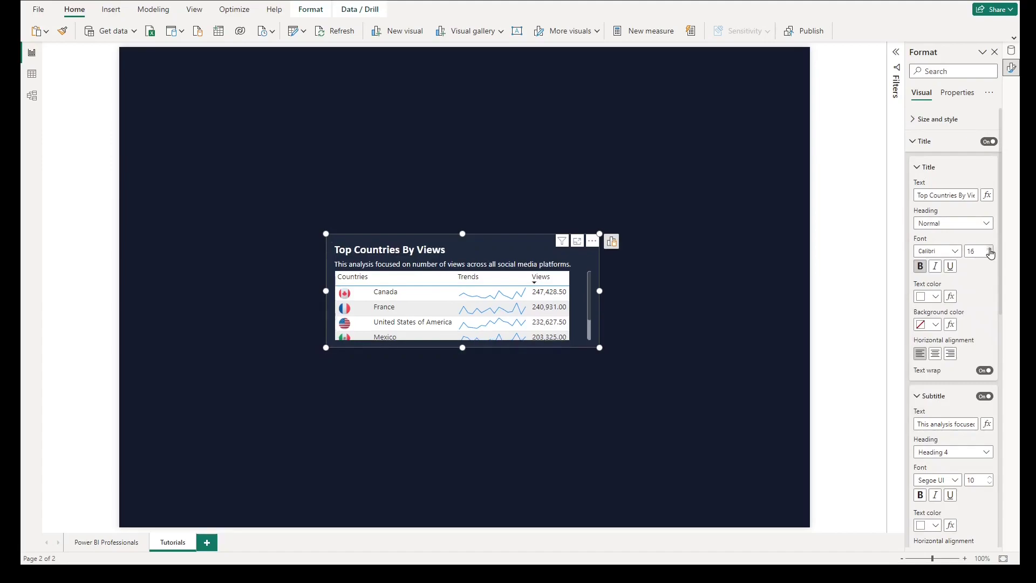
Set the subtitle to Normal style, size 9, and make the table taller to show Germany.
scroll(952, 356, "down", 2)
left_click(952, 385)
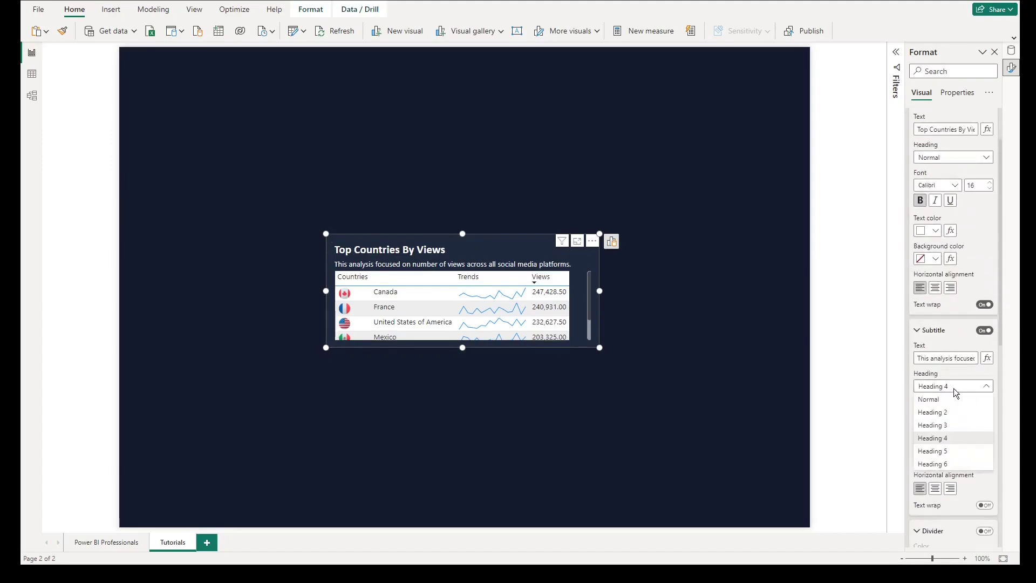
left_click(931, 398)
left_click(989, 417)
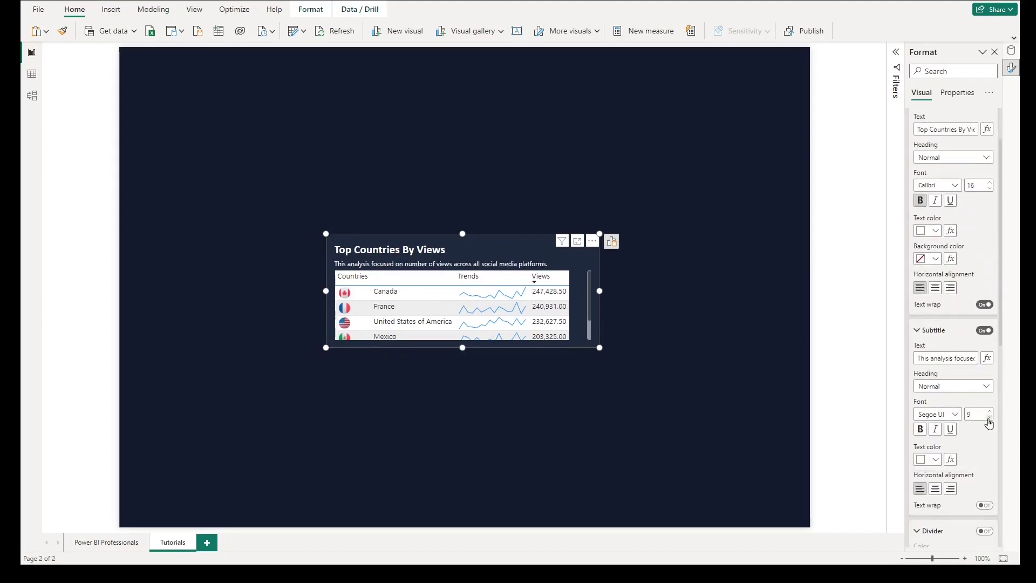
scroll(961, 428, "down", 2)
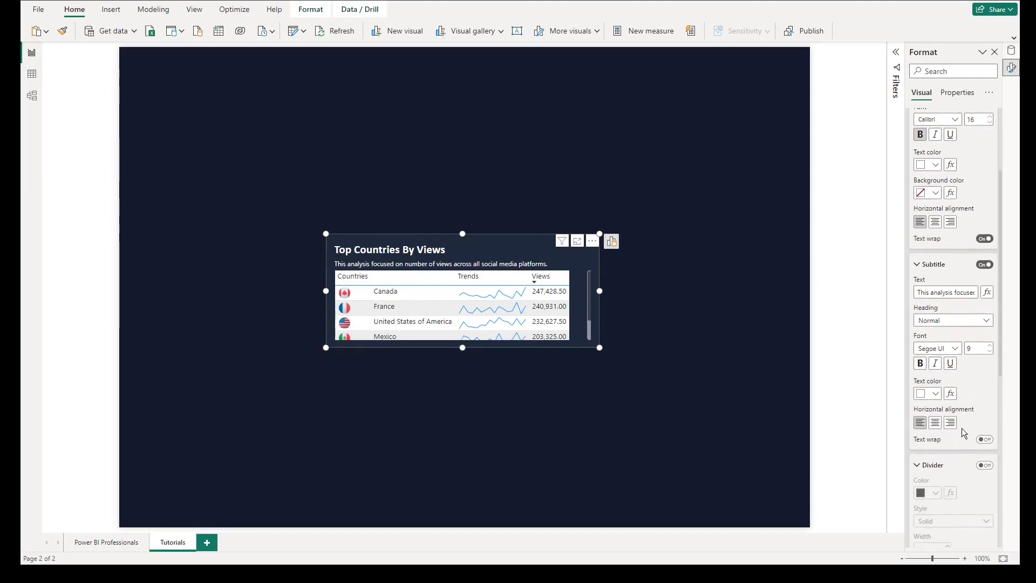
scroll(961, 428, "up", 5)
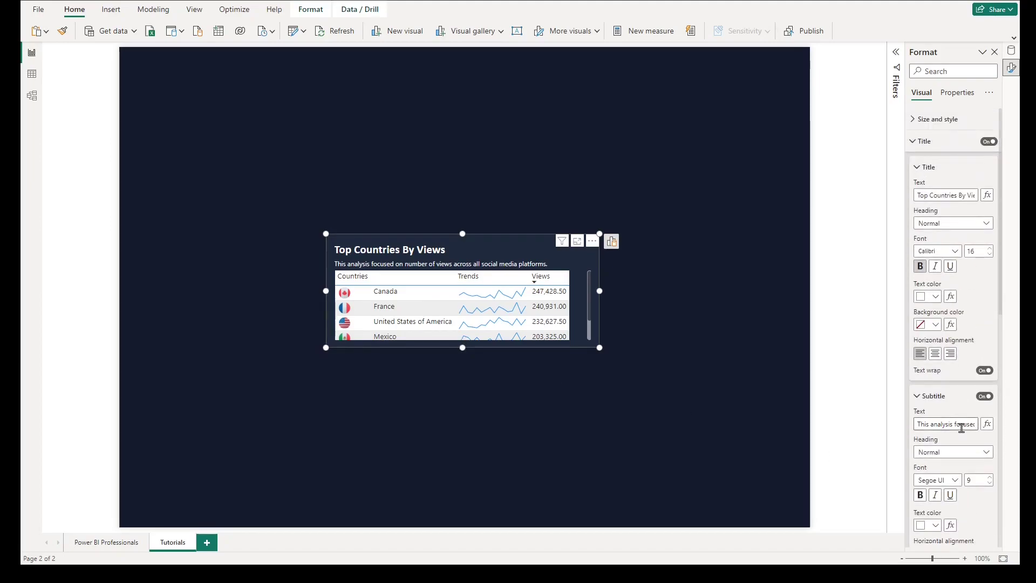
left_click(913, 142)
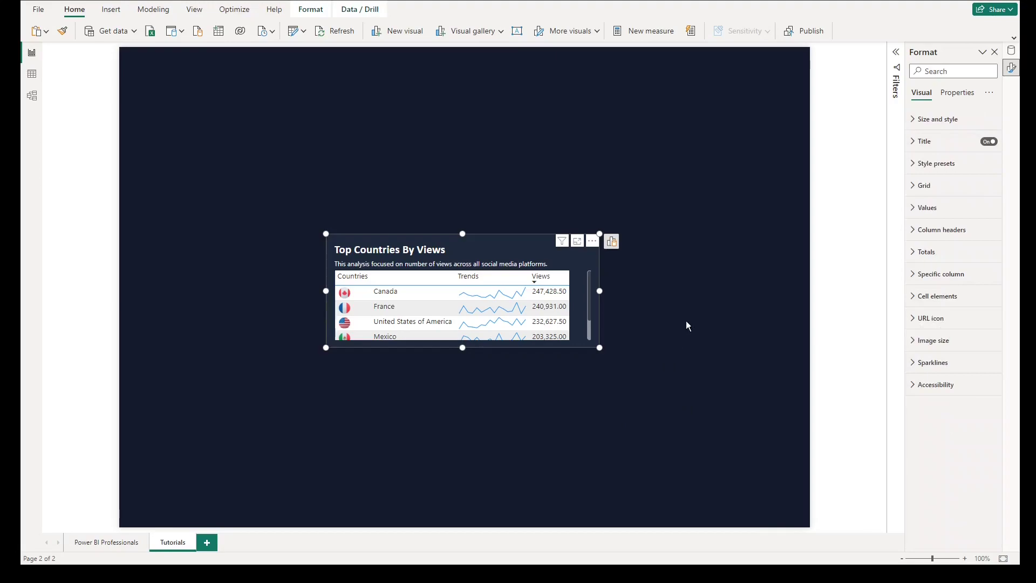
left_click_drag(463, 352, 466, 384)
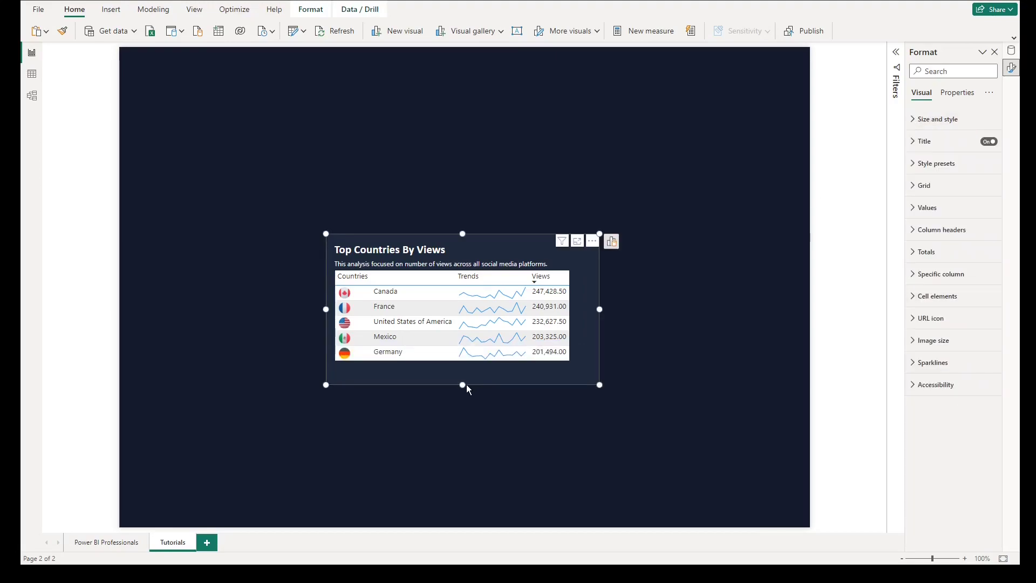
Set the table's style preset to None and bring up the horizontal gridline colour options.
left_click(911, 172)
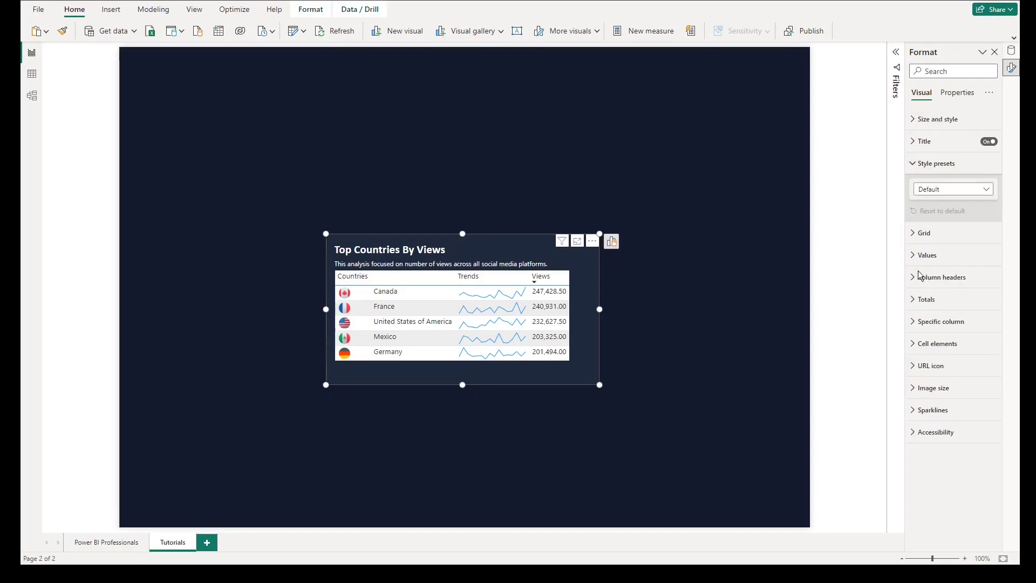
left_click(948, 189)
left_click(941, 217)
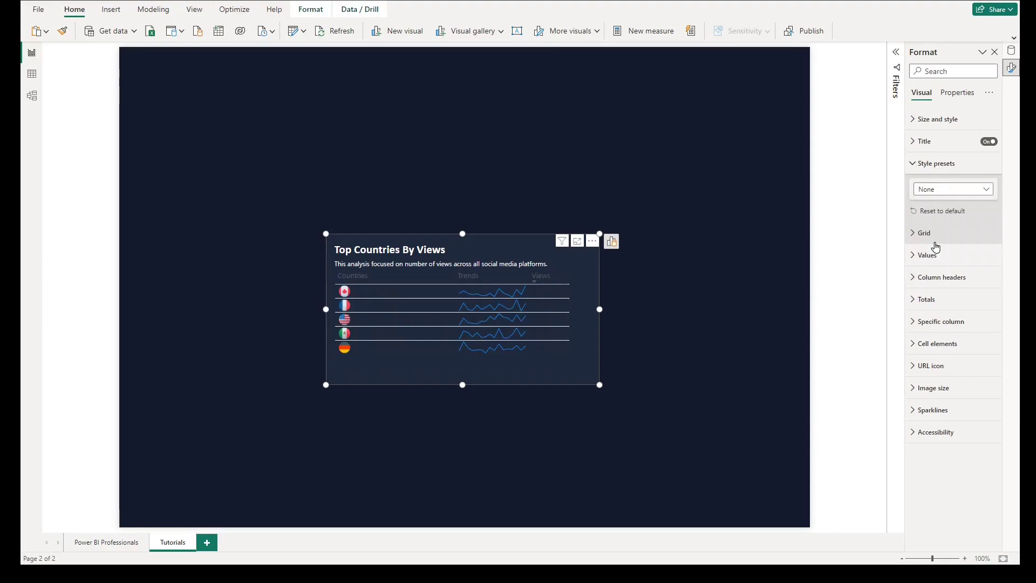
left_click(913, 164)
left_click(918, 185)
left_click(923, 240)
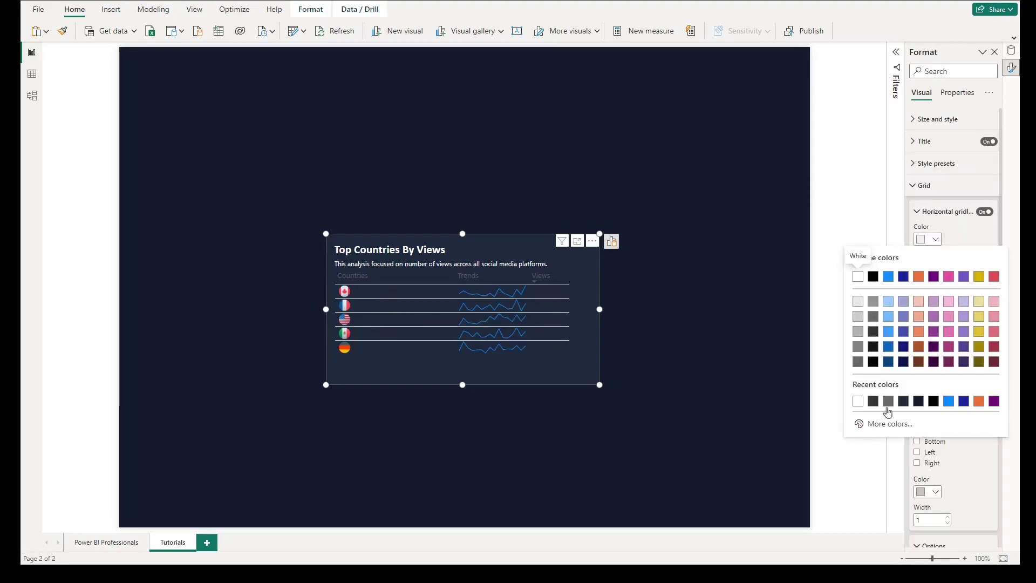
Set the horizontal gridline colour to hex #222F4E.
left_click(886, 424)
double_click(874, 417)
key("ctrl+v")
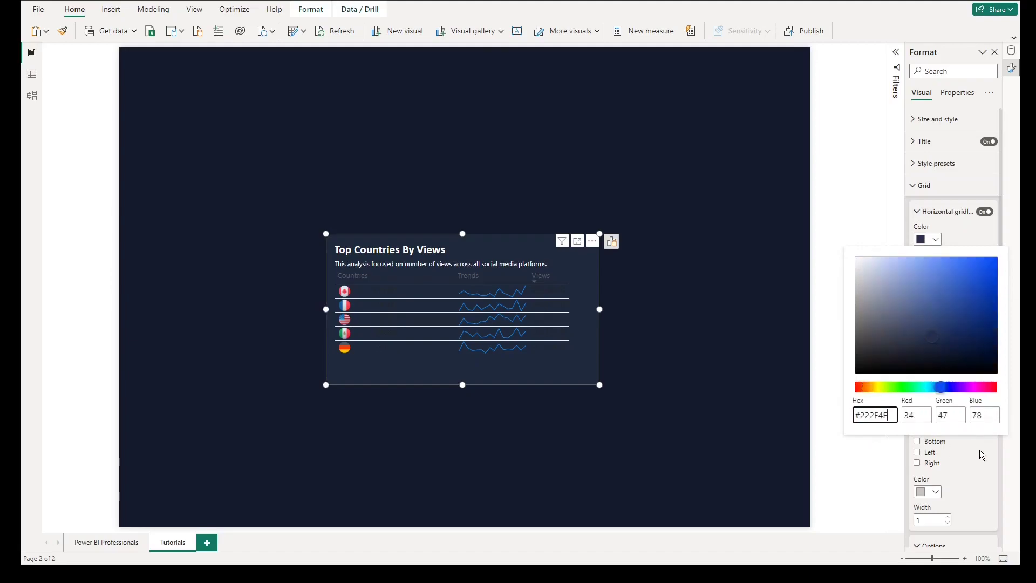
left_click(982, 453)
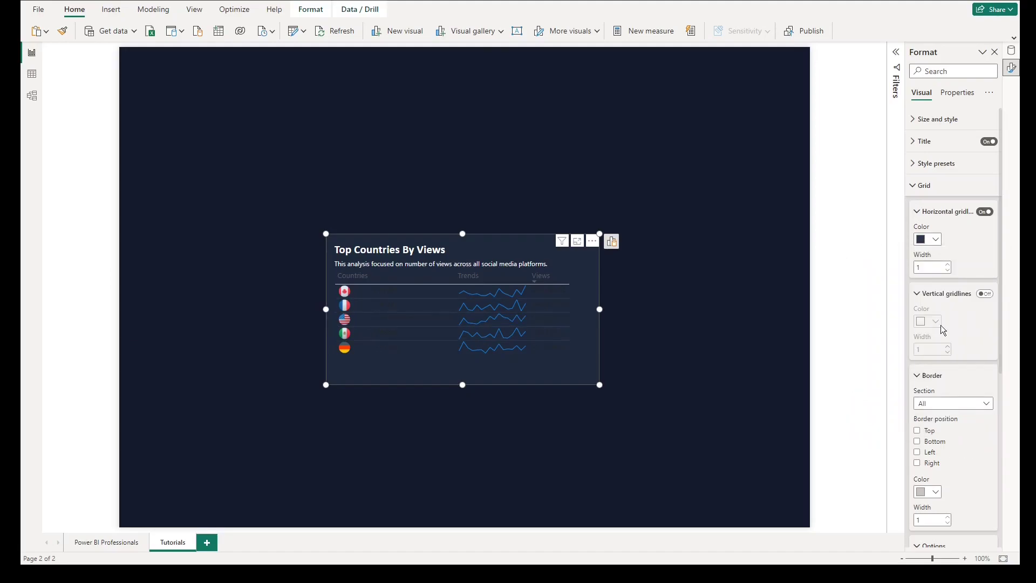
Remove the bottom border under the column headers.
scroll(940, 325, "down", 2)
left_click(960, 272)
left_click(952, 300)
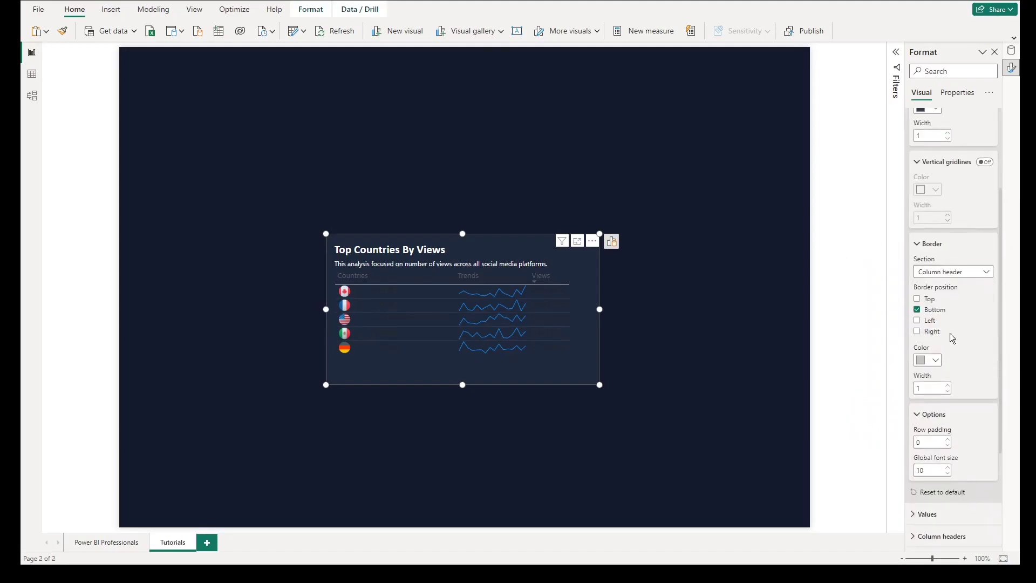
left_click(918, 309)
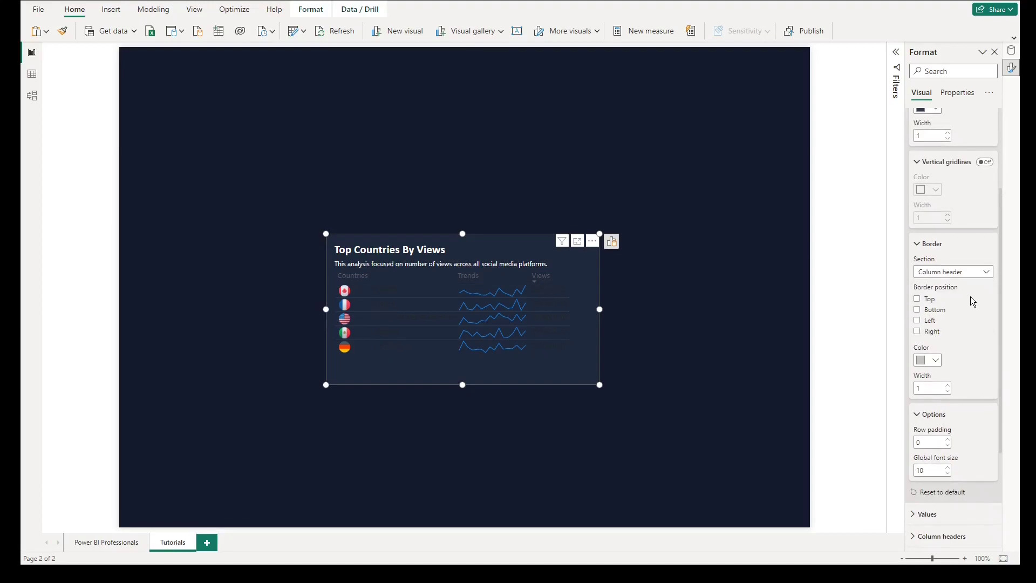
Raise the table's row padding to 5.
left_click(948, 440)
left_click(948, 441)
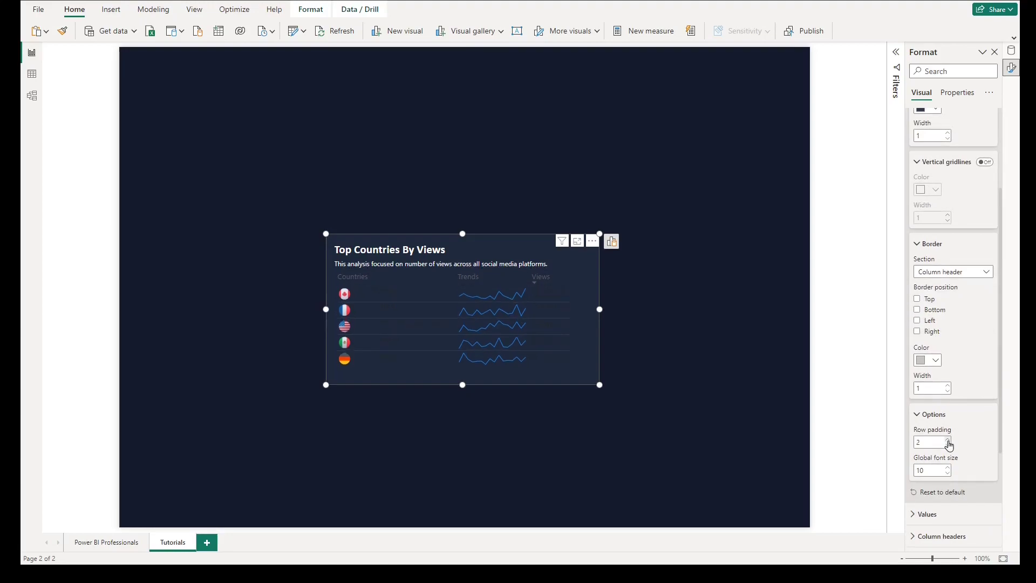
left_click(948, 440)
left_click(948, 440)
left_click(948, 440)
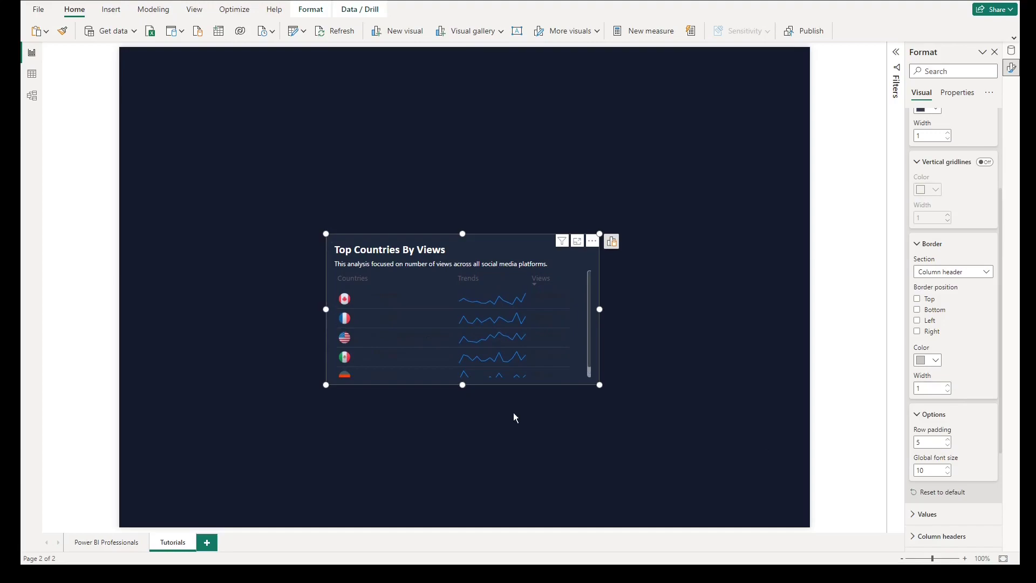
left_click(467, 402)
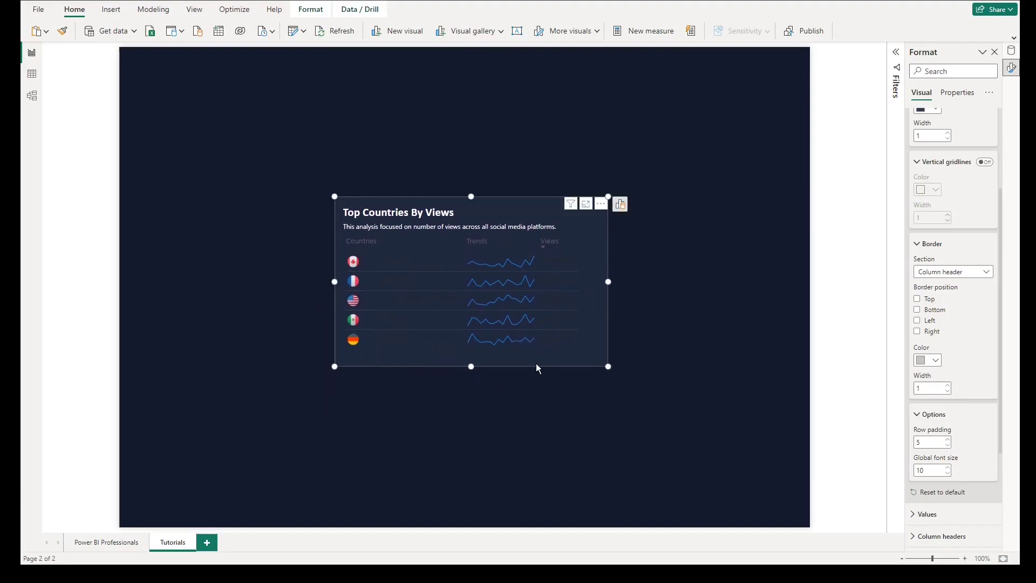
Set the table's Values text and alternate text color to White.
left_click(538, 368)
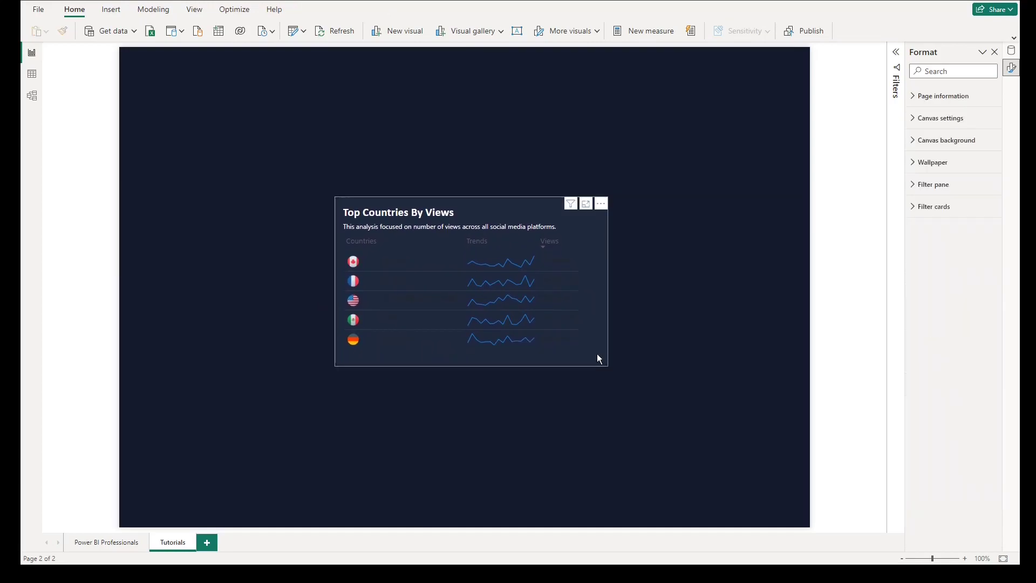
left_click(596, 354)
left_click(917, 207)
left_click(934, 308)
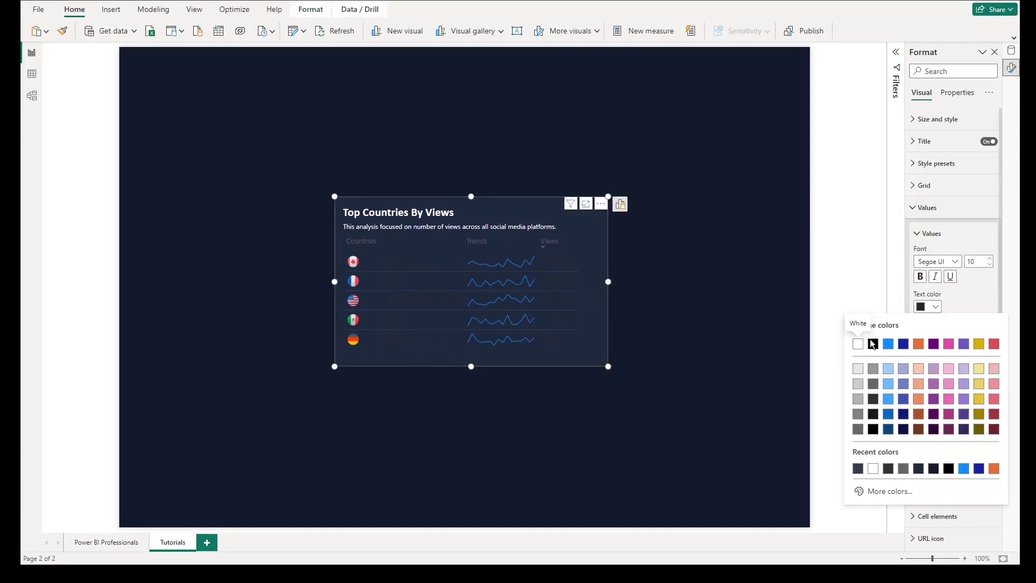
left_click(859, 344)
left_click(934, 364)
left_click(859, 400)
Make column headers white and centre-aligned, with Auto-size width turned off.
left_click(935, 451)
scroll(936, 442, "down", 4)
left_click(936, 356)
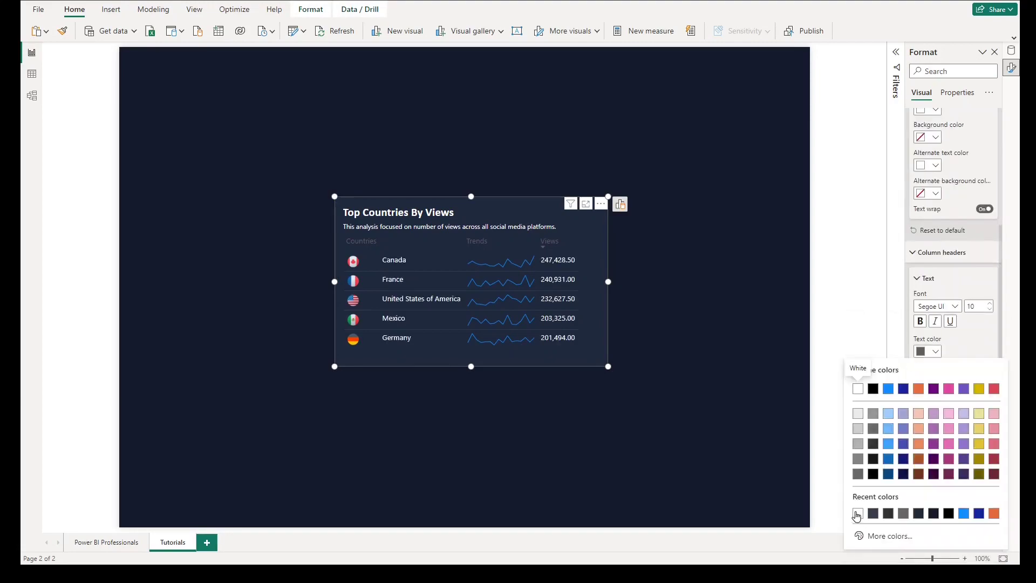
left_click(858, 387)
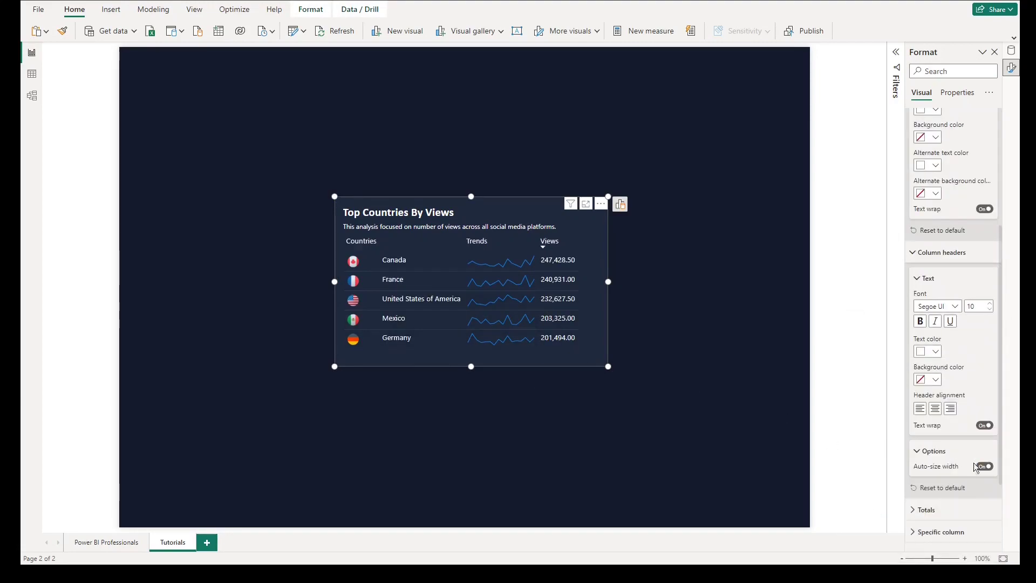
left_click(935, 408)
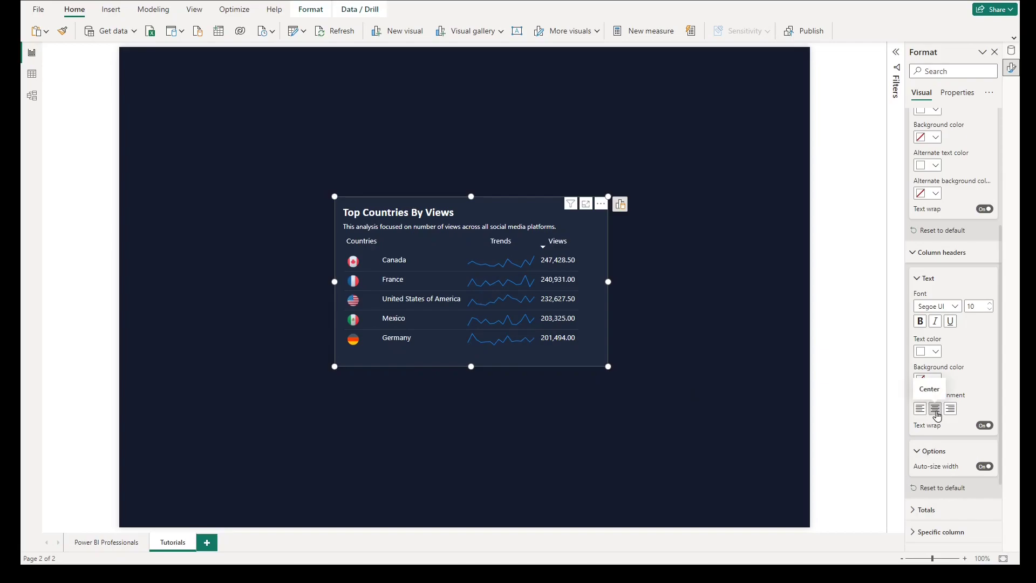
left_click(984, 468)
left_click(941, 252)
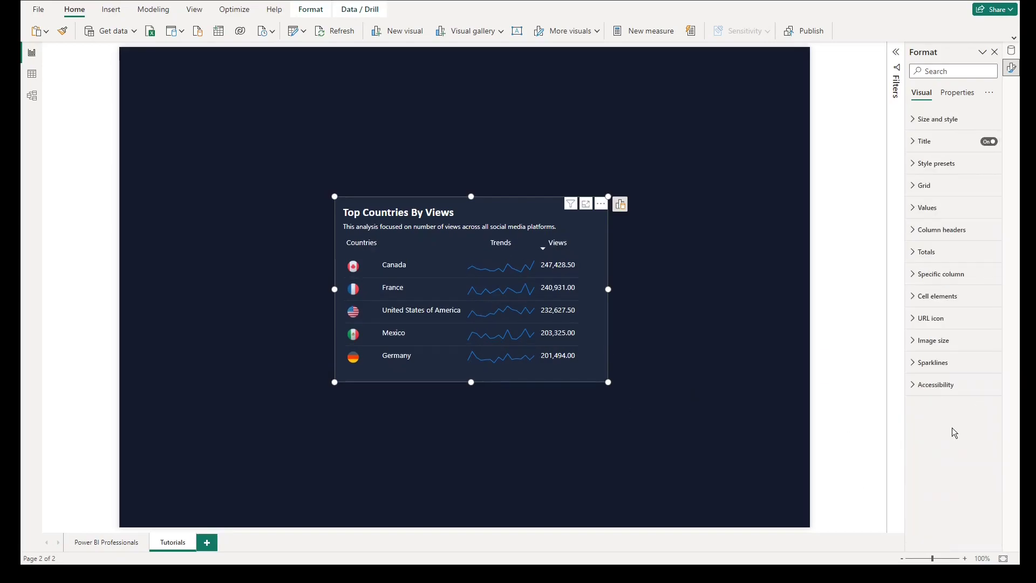
Enable the Highest marker on the Trends sparklines and colour it red.
left_click(933, 362)
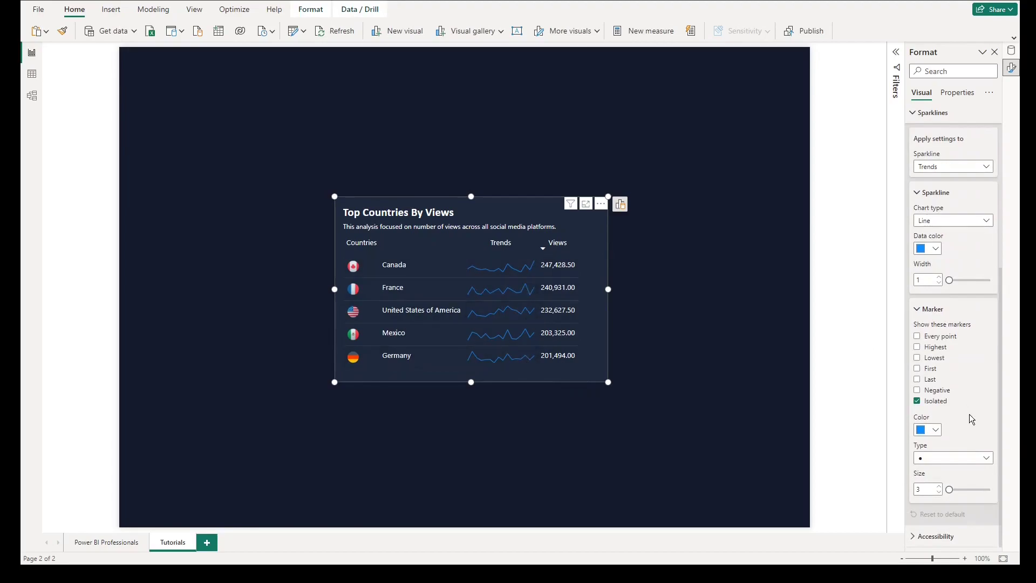
left_click(916, 347)
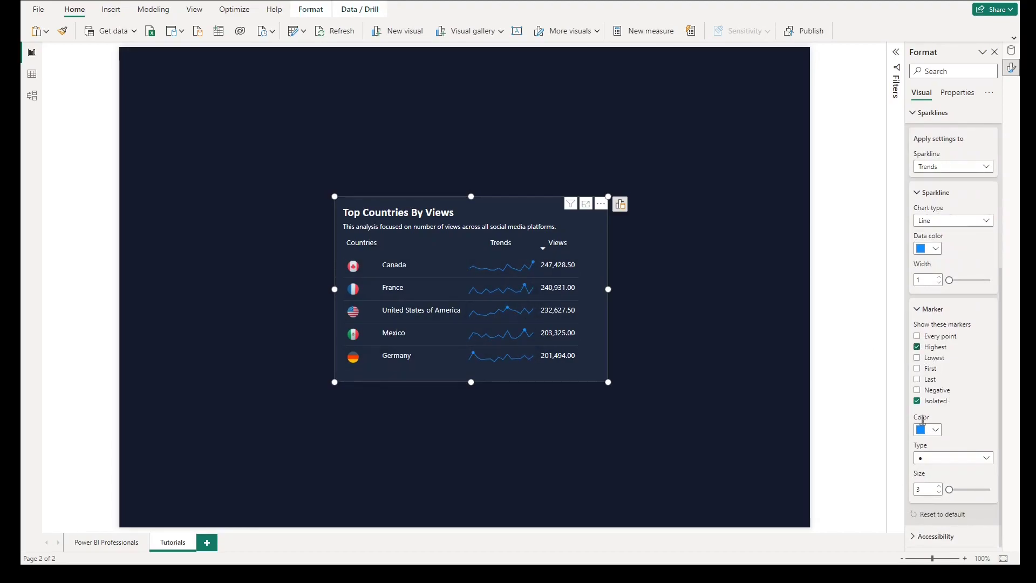
left_click(925, 430)
left_click(993, 314)
left_click(913, 113)
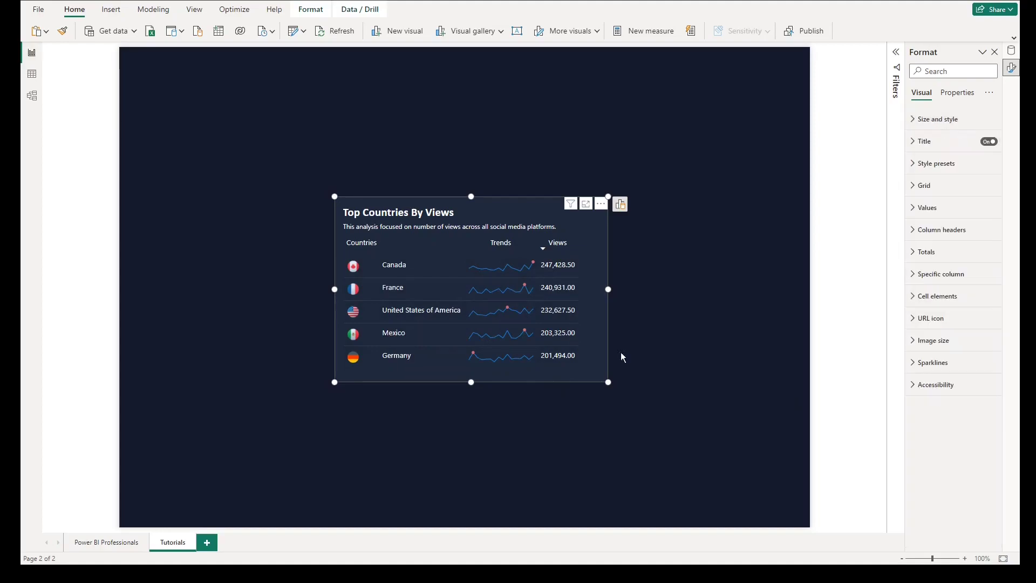